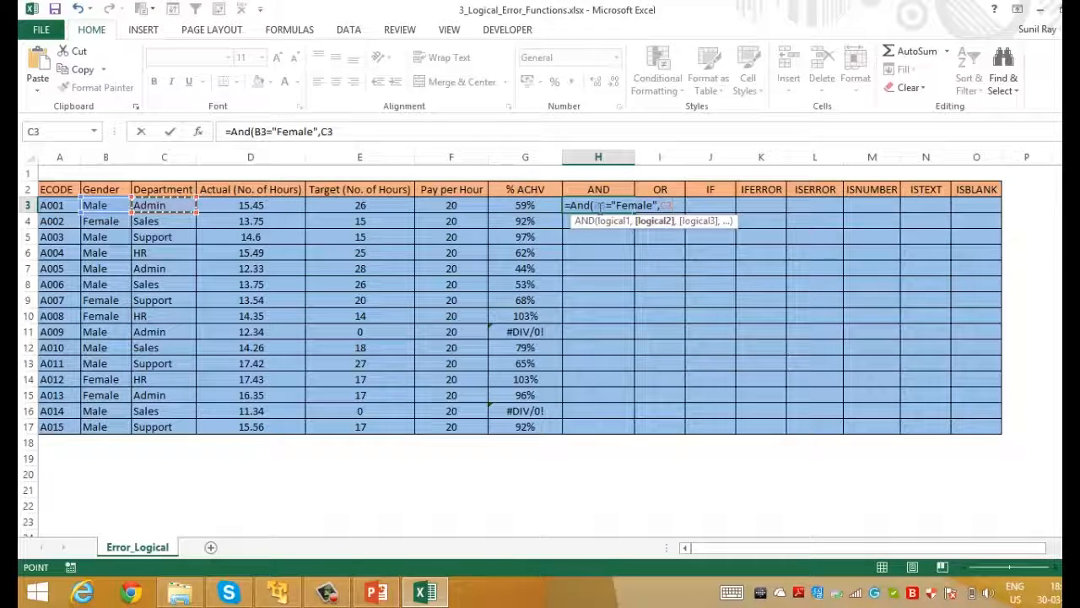
# Complete the AND formula in H3 with the second condition so it reads =AND(B3="Female",C3="Admin").
pyautogui.write('="')
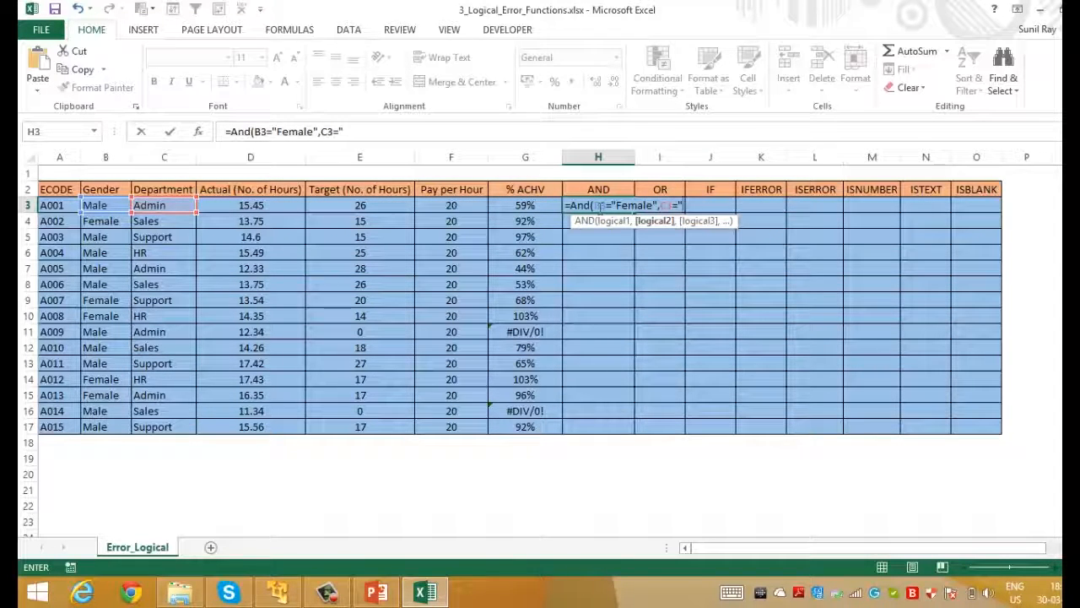
pyautogui.write('Admin")')
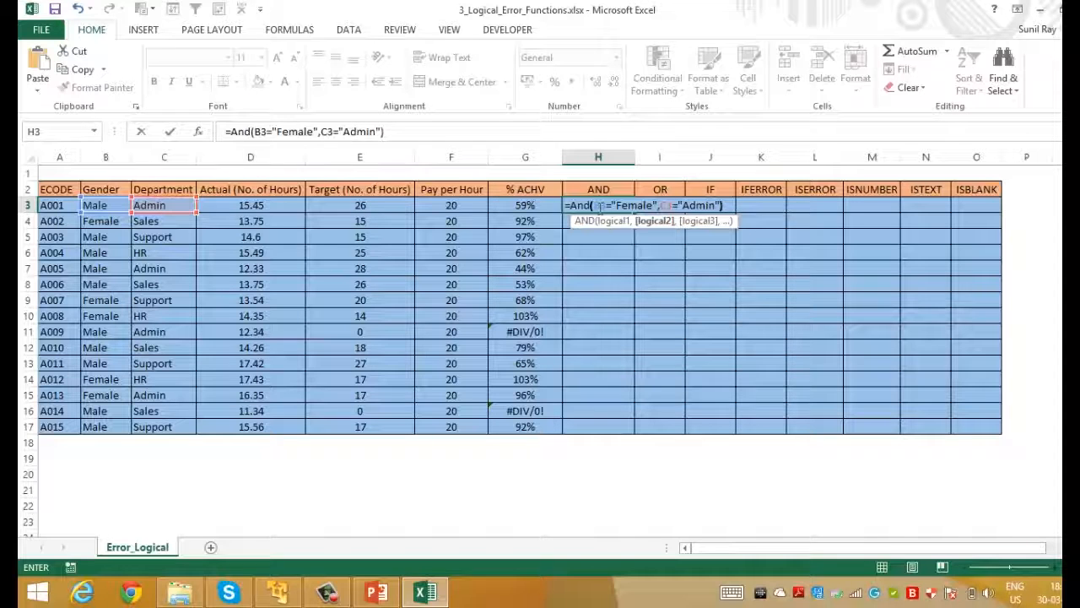
pyautogui.press('Return')
pyautogui.press('Left')
pyautogui.hotkey('ctrl', 'Down')
pyautogui.hotkey('ctrl', 'Up')
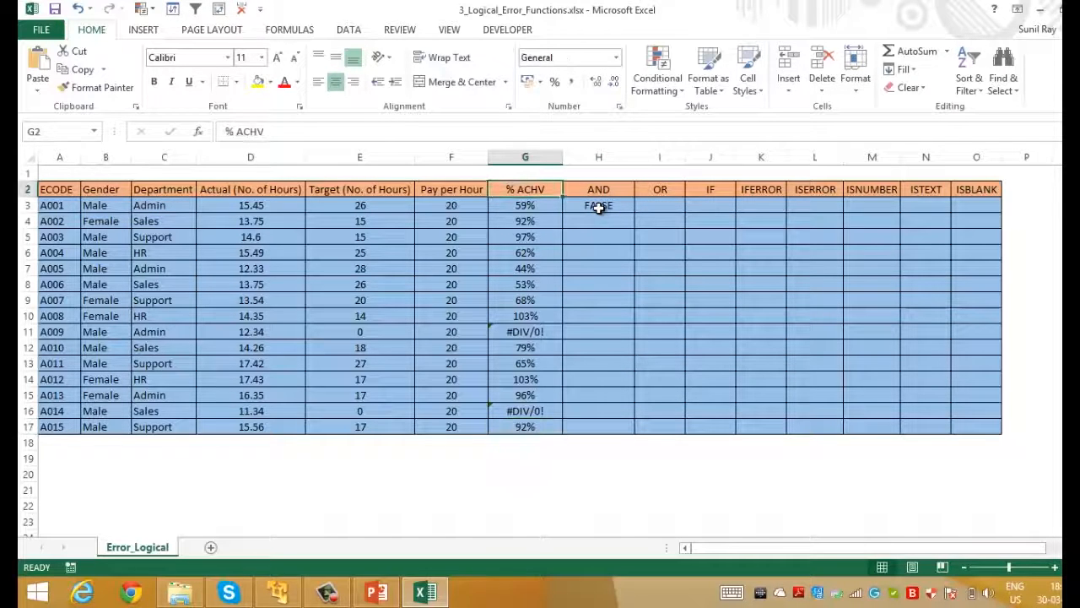
pyautogui.press('Down')
pyautogui.press('Right')
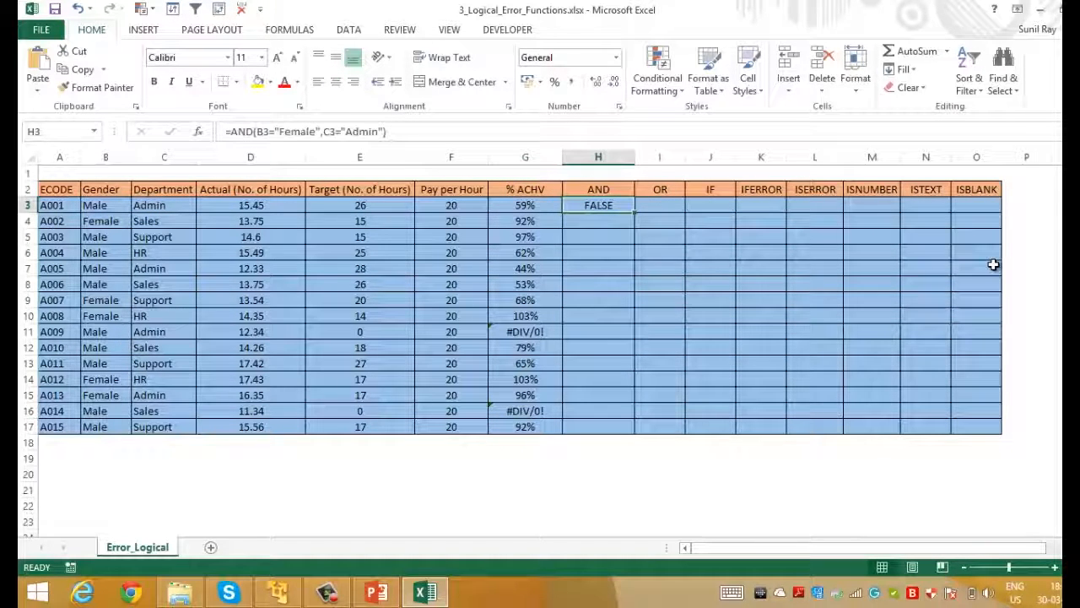
# Copy the AND formula from H3 down the AND column through row 17.
pyautogui.click(178, 210)
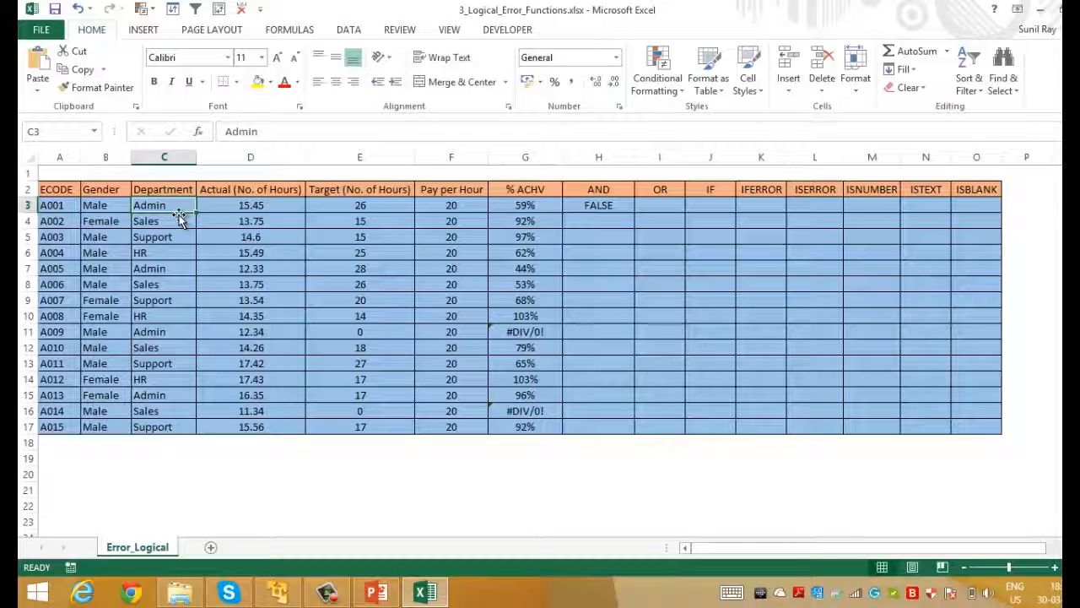
pyautogui.click(107, 208)
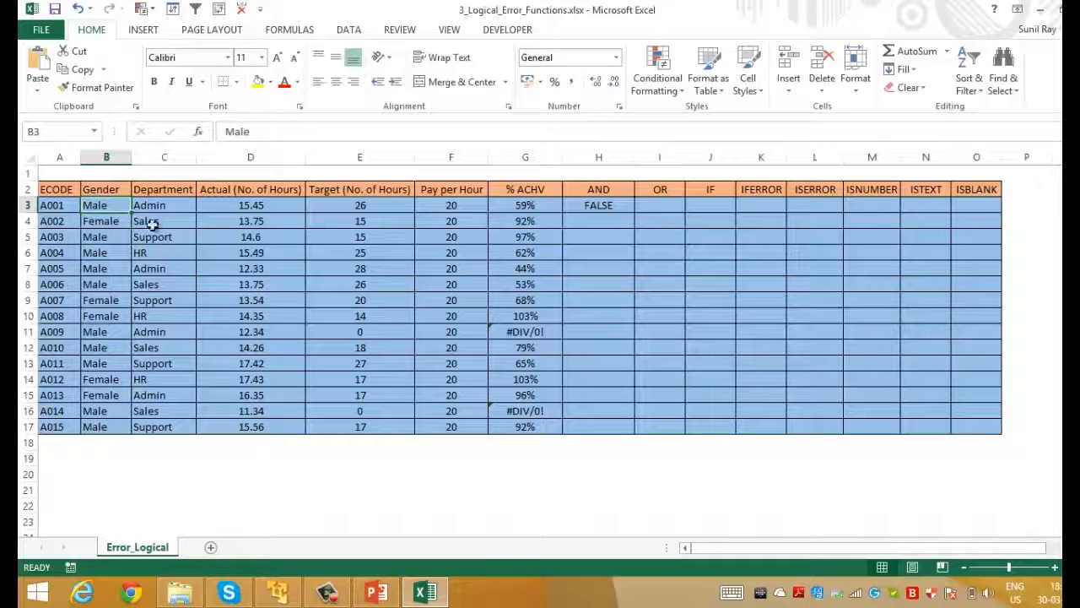
pyautogui.press('Tab')
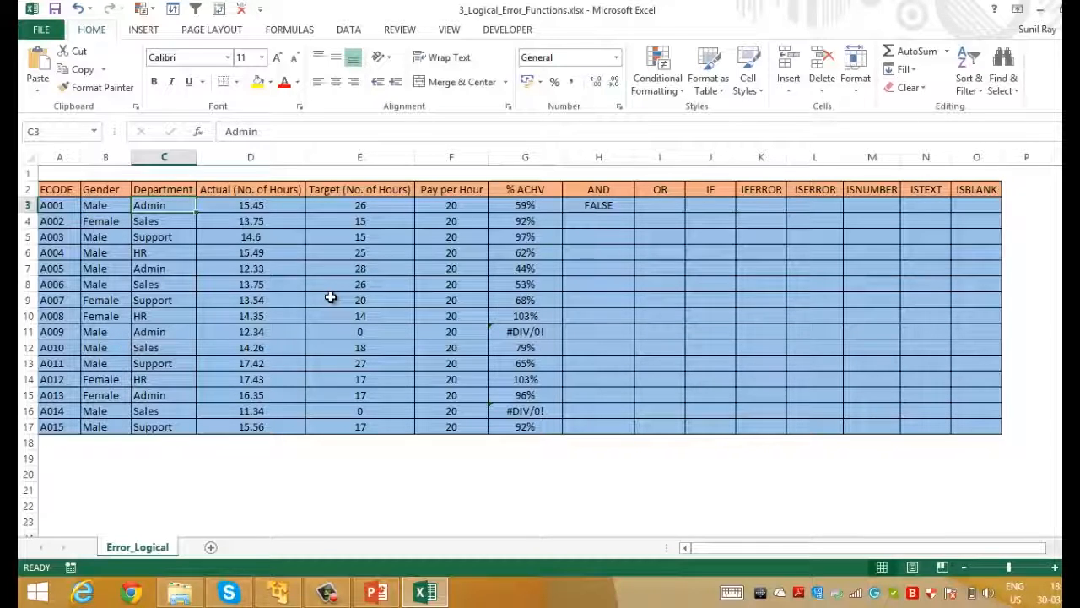
pyautogui.click(586, 208)
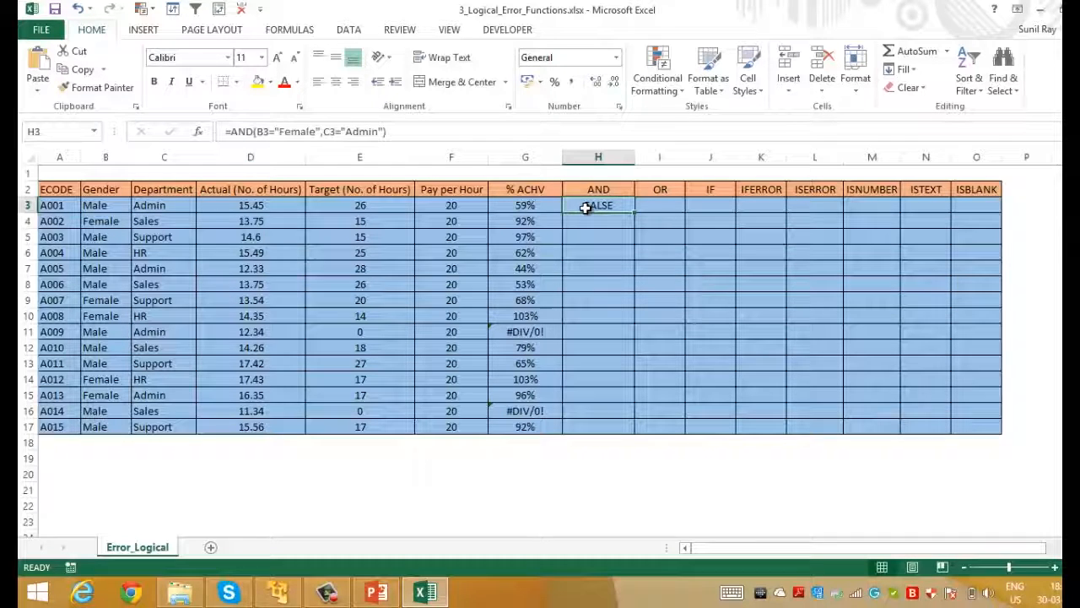
pyautogui.hotkey('ctrl', 'c')
pyautogui.press('Left')
pyautogui.hotkey('ctrl', 'Down')
pyautogui.press('Right')
pyautogui.hotkey('ctrl', 'shift', 'Up')
pyautogui.hotkey('ctrl', 'v')
pyautogui.press('Escape')
# Examine the AND result in H15 against the employee data across row 15.
pyautogui.press('Up')
pyautogui.press('Down')
pyautogui.press('Up')
pyautogui.press('Up')
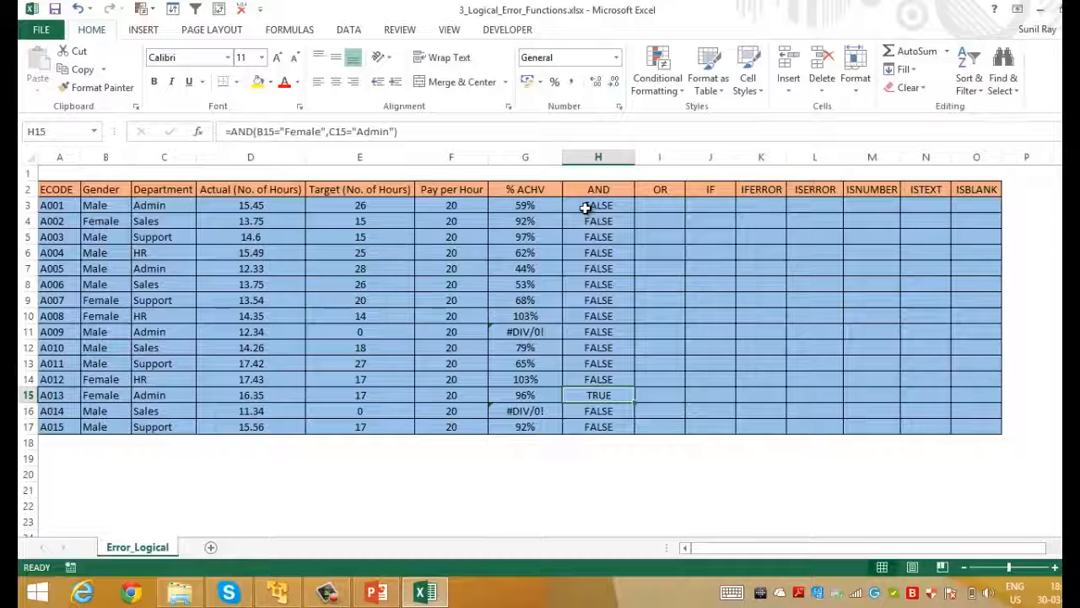
pyautogui.hotkey('shift', 'Left')
pyautogui.hotkey('shift', 'Left')
pyautogui.hotkey('shift', 'Left')
pyautogui.hotkey('shift', 'Left')
pyautogui.hotkey('shift', 'Left')
pyautogui.hotkey('shift', 'Left')
pyautogui.hotkey('shift', 'Left')
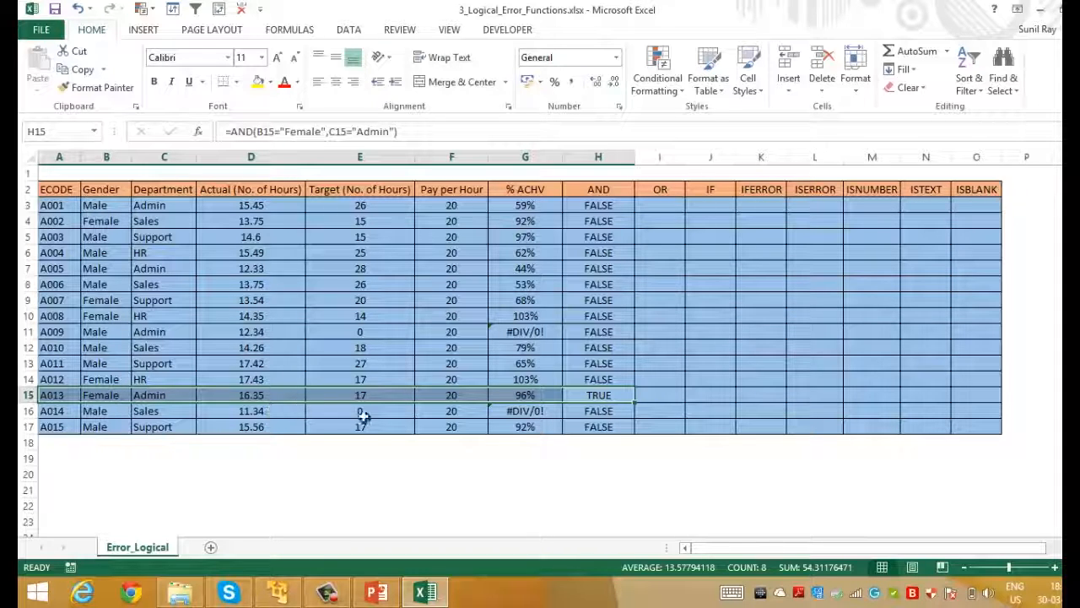
pyautogui.click(604, 396)
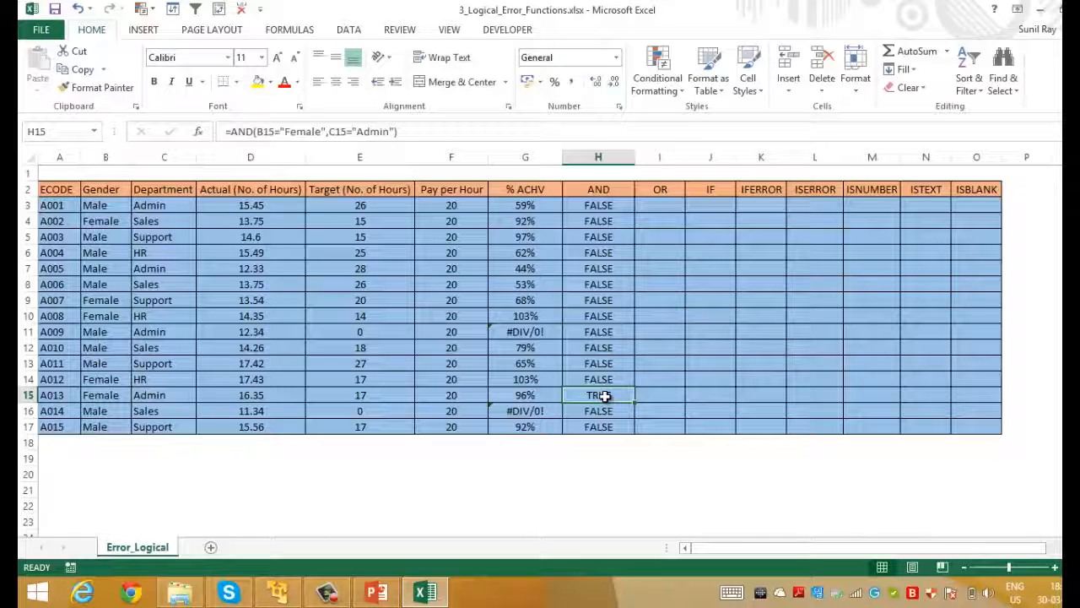
# Start an OR formula in I3 with B3="Female" as its first condition.
pyautogui.hotkey('ctrl', 'Up')
pyautogui.press('Down')
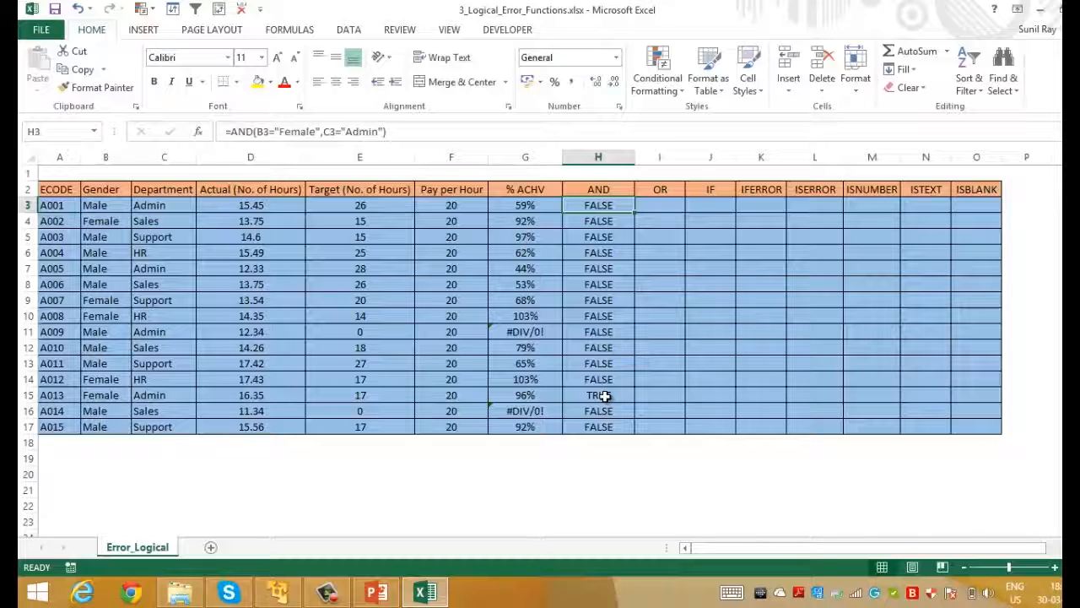
pyautogui.press('Right')
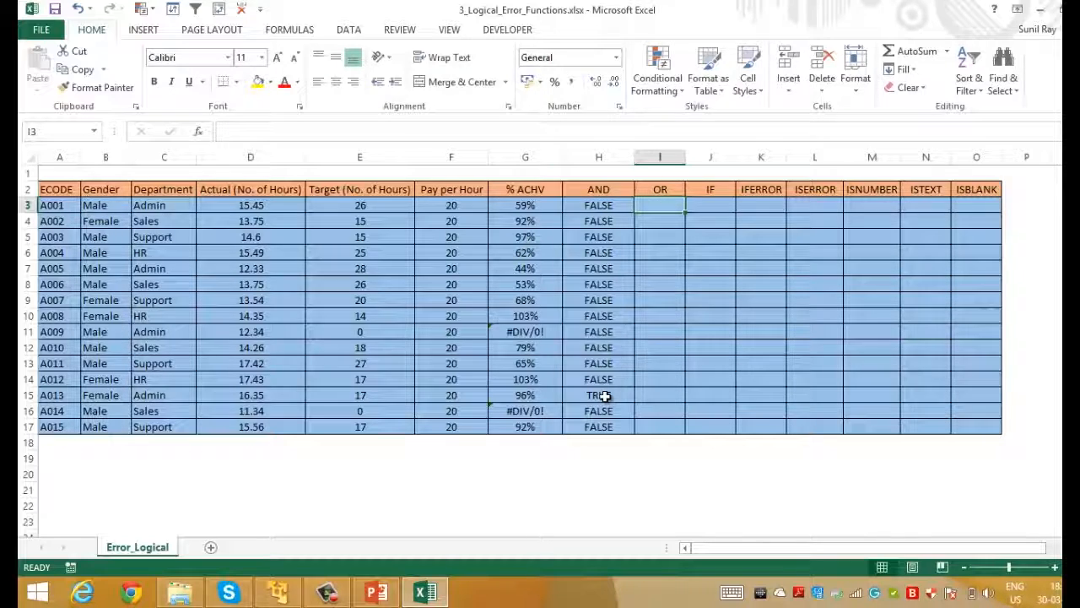
pyautogui.write('=')
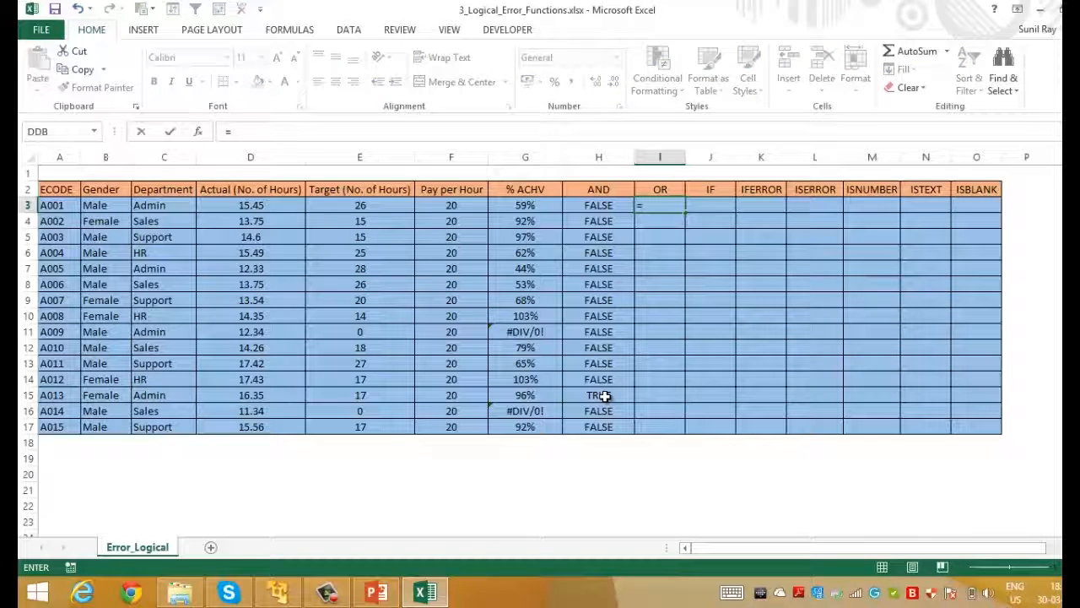
pyautogui.write('Or(')
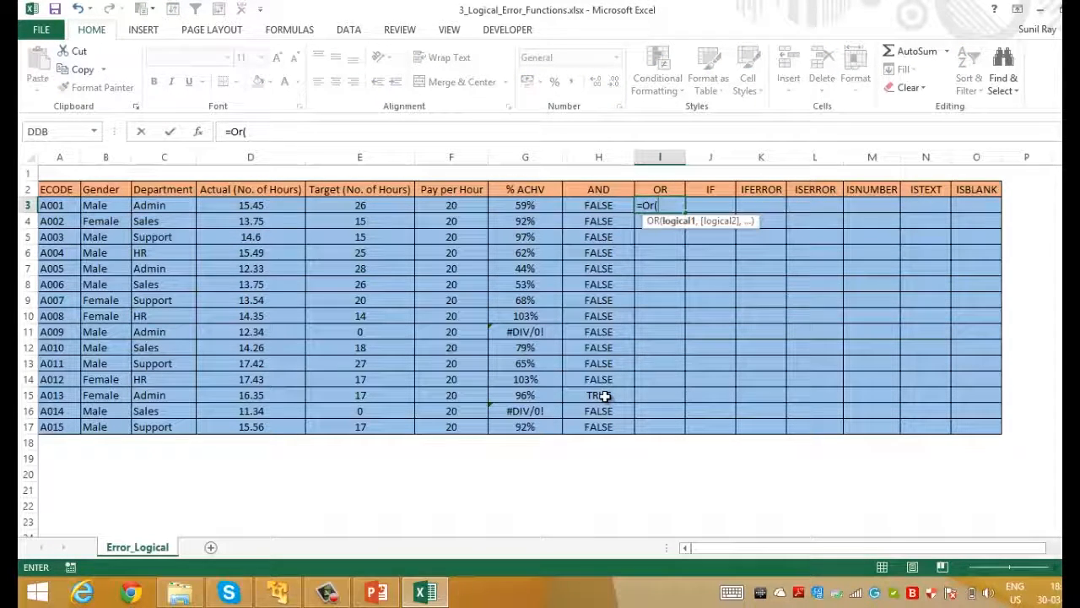
pyautogui.hotkey('ctrl', 'Left')
pyautogui.press('Right')
pyautogui.write('=')
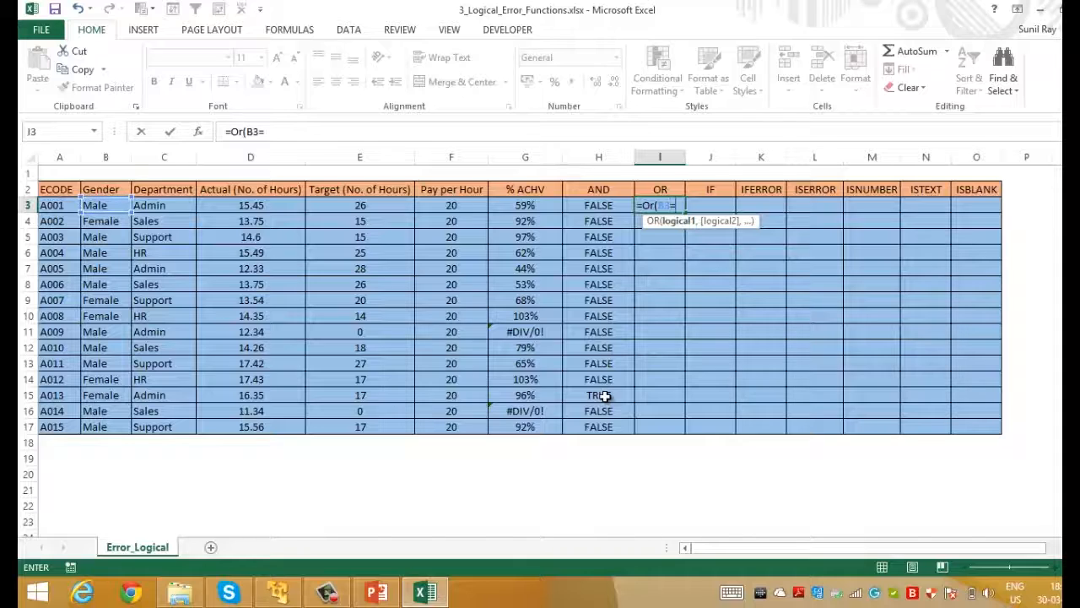
pyautogui.write('"Fem')
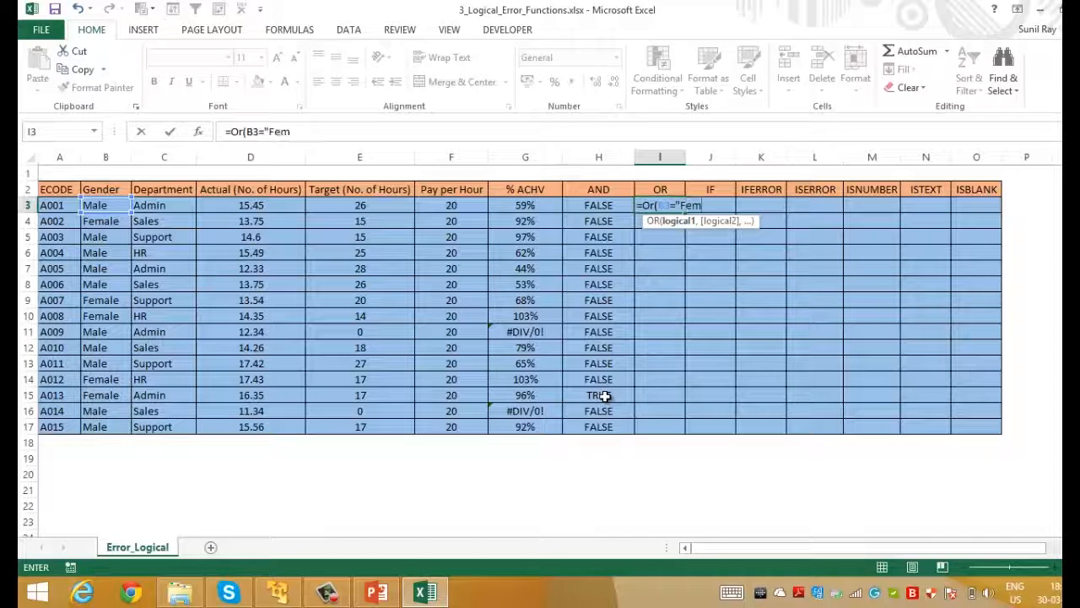
pyautogui.write('ale",')
# Add C3="Admin" as the second condition and enter the completed OR formula in I3.
pyautogui.press('Left')
pyautogui.press('Left')
pyautogui.press('Left')
pyautogui.press('Left')
pyautogui.press('Left')
pyautogui.press('Left')
pyautogui.write('="Adm')
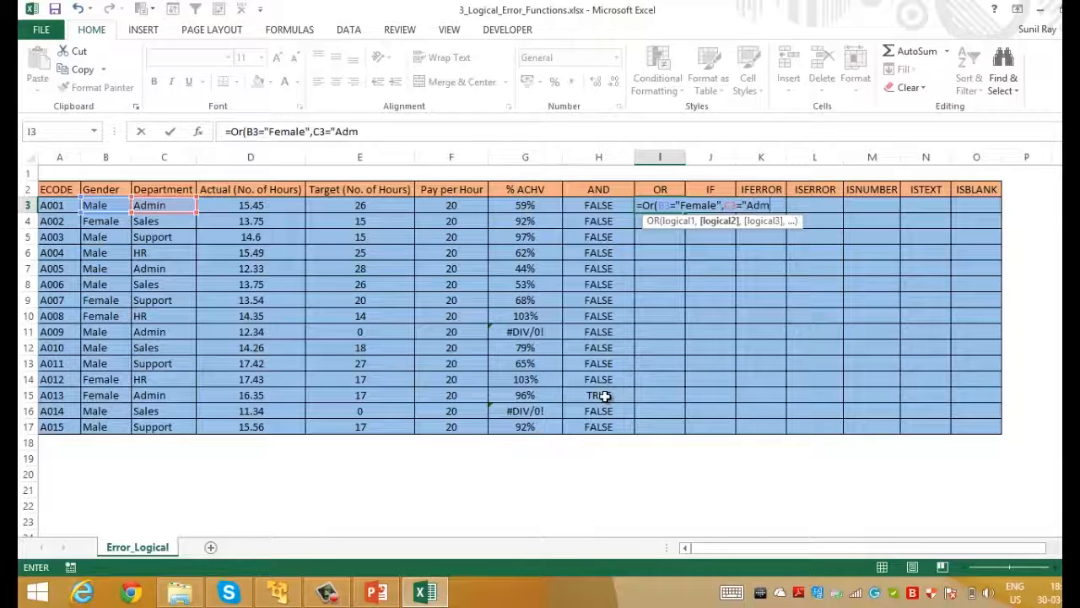
pyautogui.write('in")')
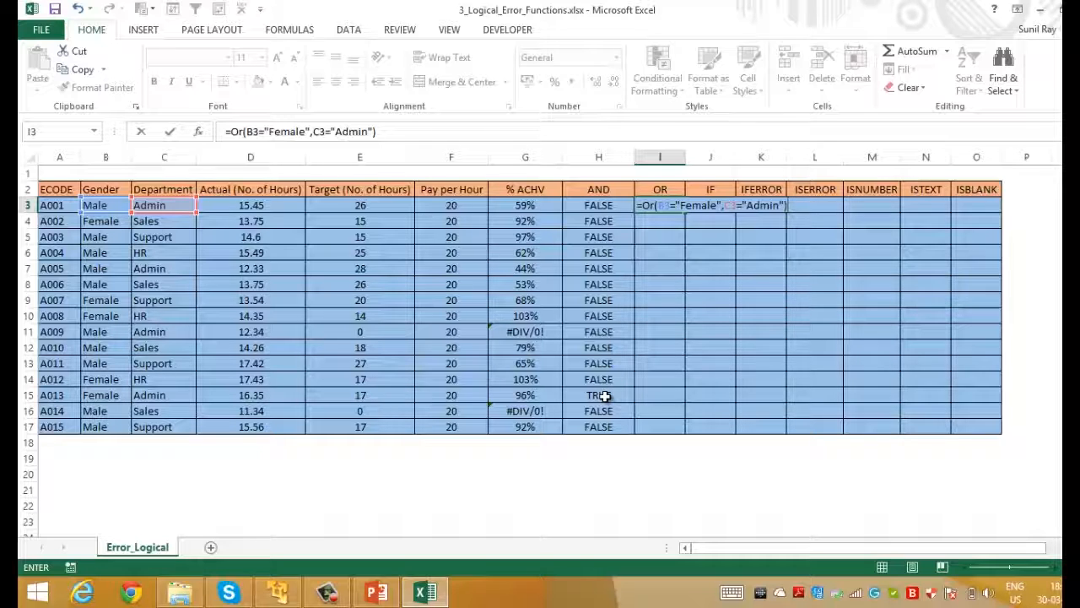
pyautogui.hotkey('ctrl', 'Return')
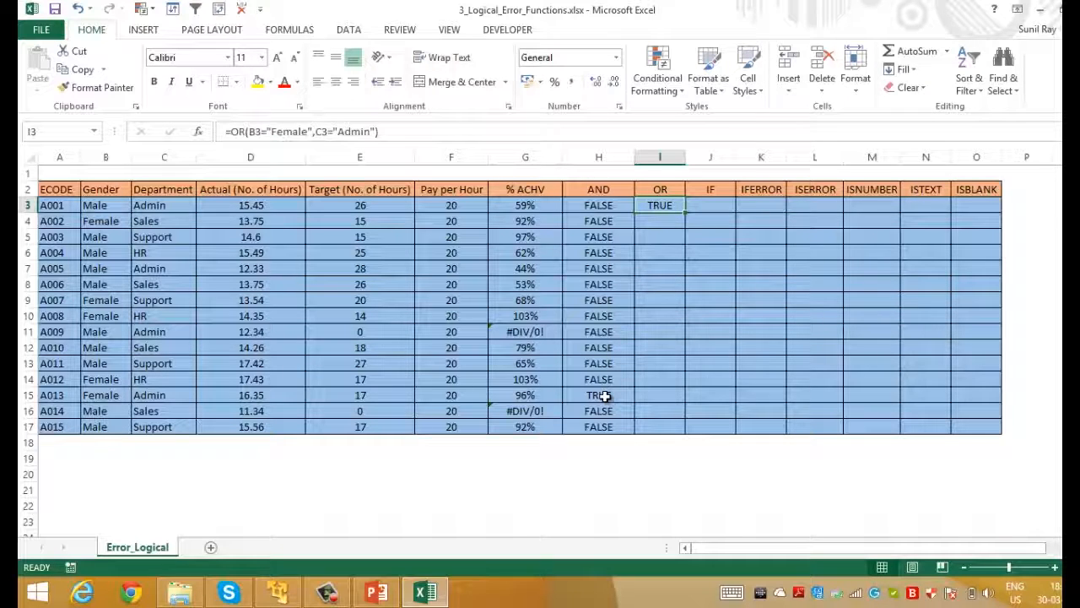
# Copy the OR formula from I3 down the OR column through row 17.
pyautogui.click(171, 208)
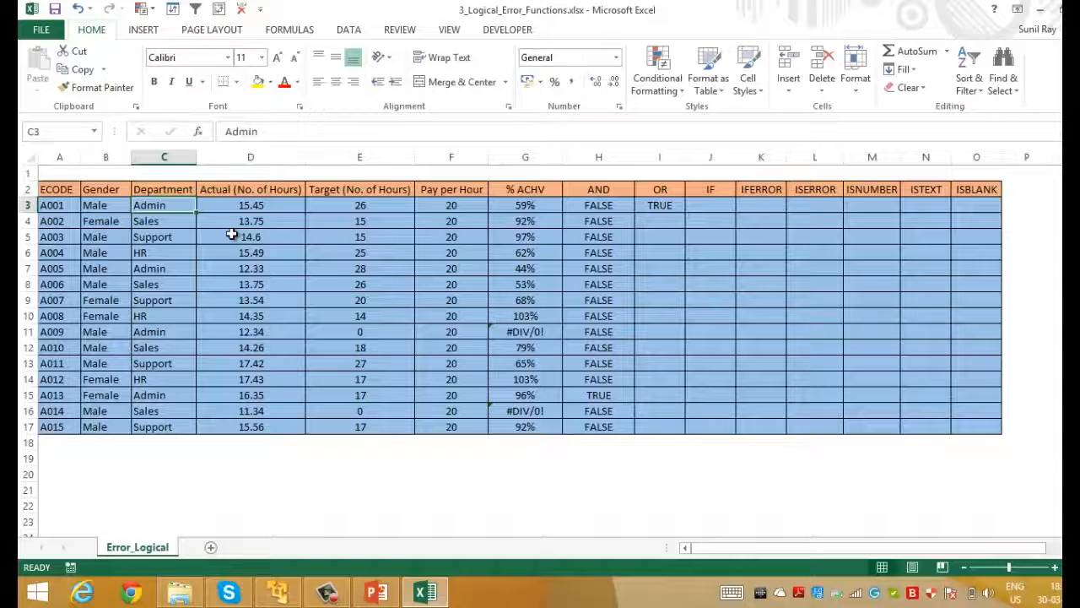
pyautogui.press('Tab')
pyautogui.press('Tab')
pyautogui.press('Tab')
pyautogui.press('Tab')
pyautogui.press('Tab')
pyautogui.press('Tab')
pyautogui.hotkey('shift', 'Tab')
pyautogui.press('Tab')
pyautogui.hotkey('ctrl', 'c')
pyautogui.press('Left')
pyautogui.hotkey('ctrl', 'Down')
pyautogui.press('Right')
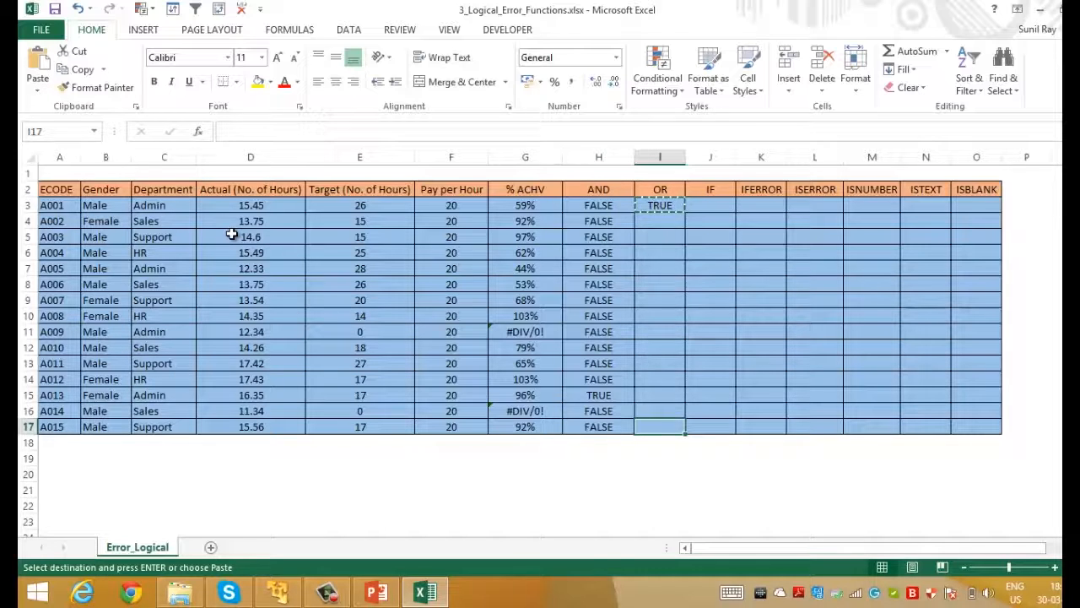
pyautogui.hotkey('ctrl', 'shift', 'Up')
pyautogui.hotkey('ctrl', 'v')
pyautogui.press('Down')
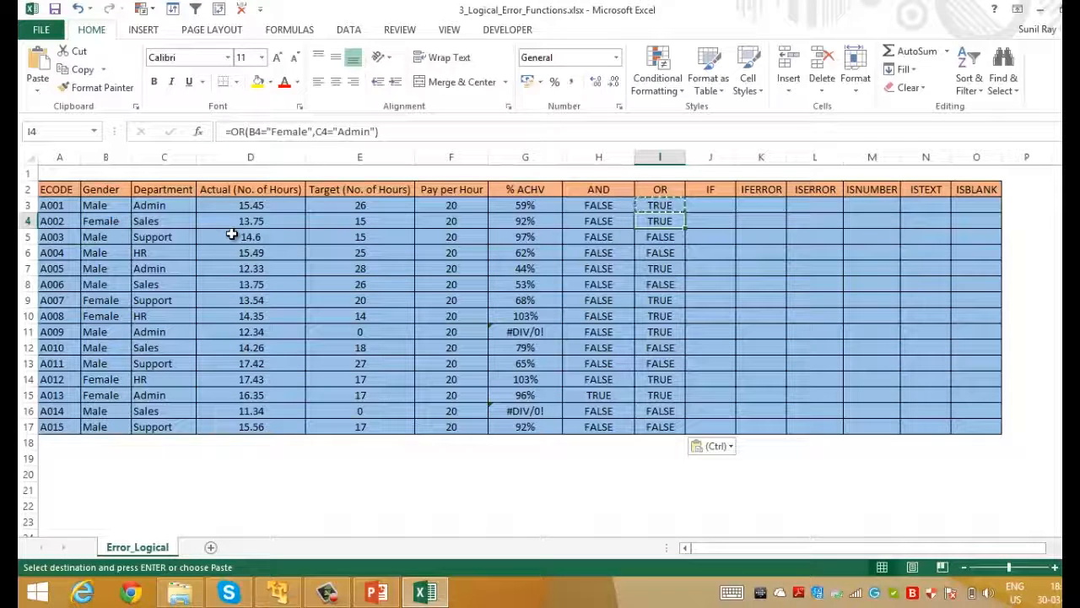
pyautogui.press('Escape')
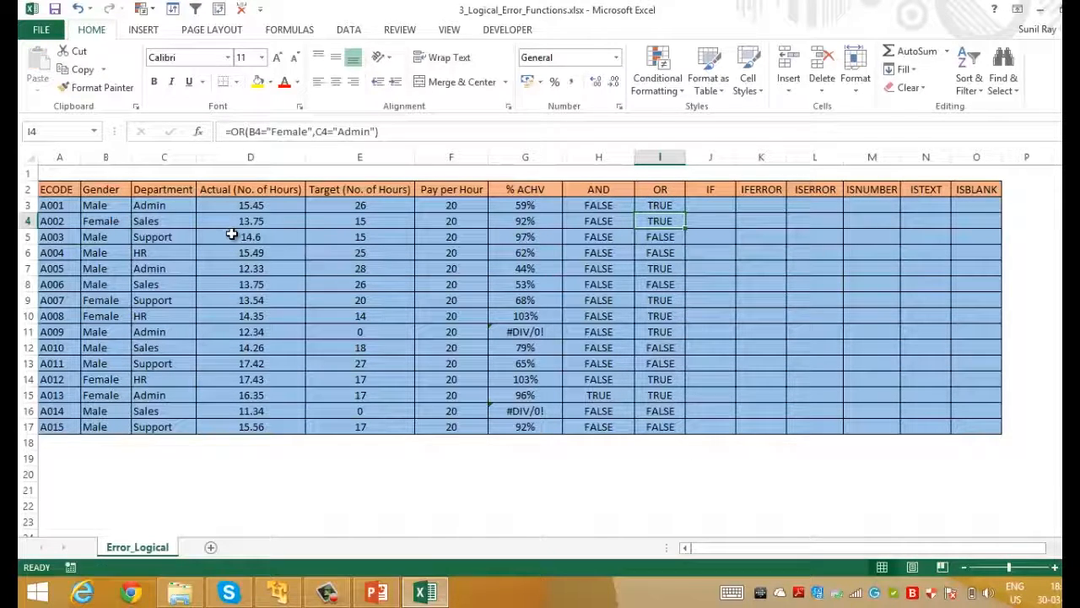
# Examine the OR result in I4 against the gender and department in row 4.
pyautogui.hotkey('shift', 'Left')
pyautogui.hotkey('shift', 'Left')
pyautogui.hotkey('shift', 'Left')
pyautogui.hotkey('shift', 'Left')
pyautogui.hotkey('shift', 'Left')
pyautogui.hotkey('shift', 'Left')
pyautogui.hotkey('shift', 'Left')
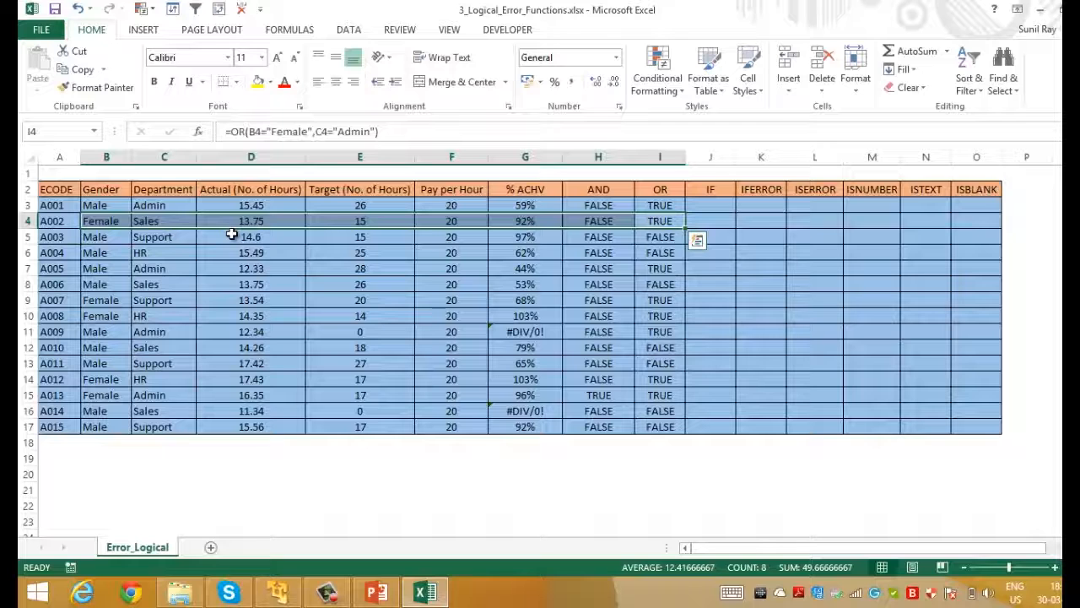
# Examine the OR result in I5 against the gender and department in row 5.
pyautogui.press('Down')
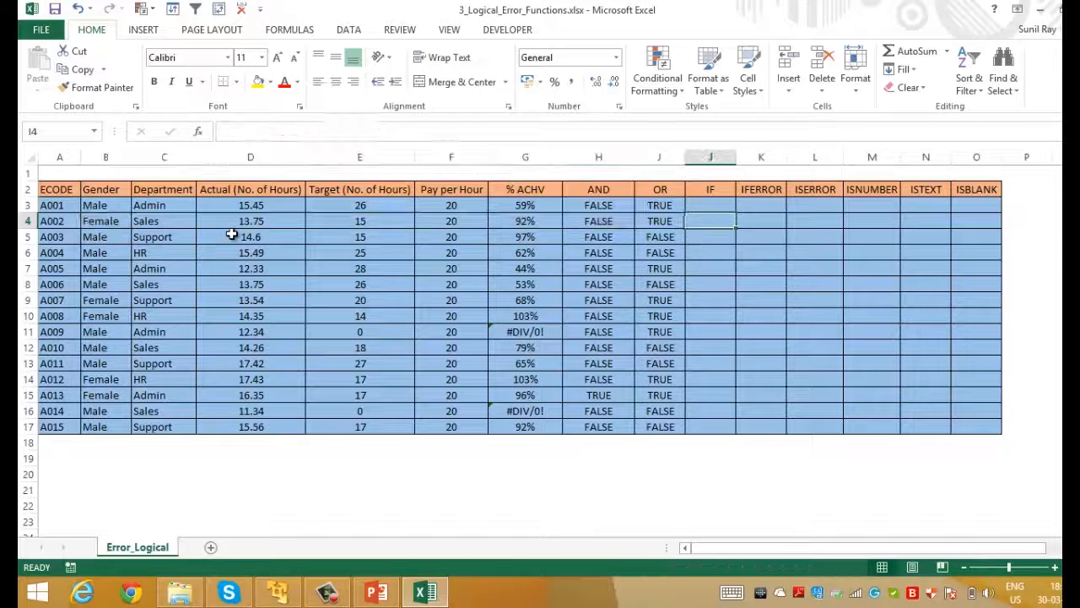
pyautogui.hotkey('shift', 'Left')
pyautogui.hotkey('shift', 'Left')
pyautogui.hotkey('shift', 'Left')
pyautogui.hotkey('shift', 'Left')
pyautogui.hotkey('shift', 'Left')
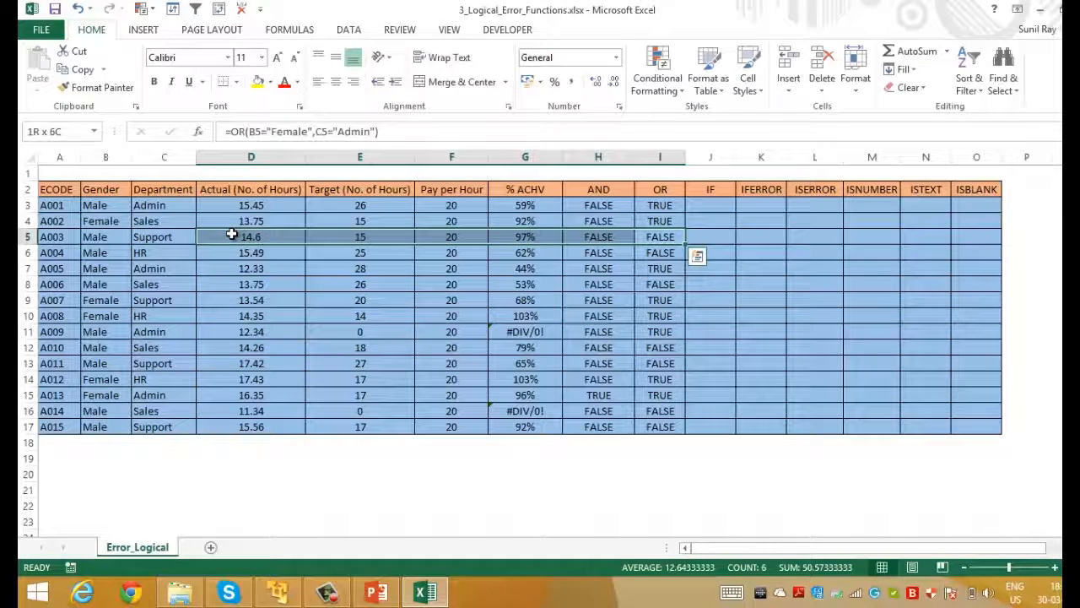
pyautogui.hotkey('shift', 'Left')
pyautogui.hotkey('shift', 'Left')
pyautogui.hotkey('shift', 'Left')
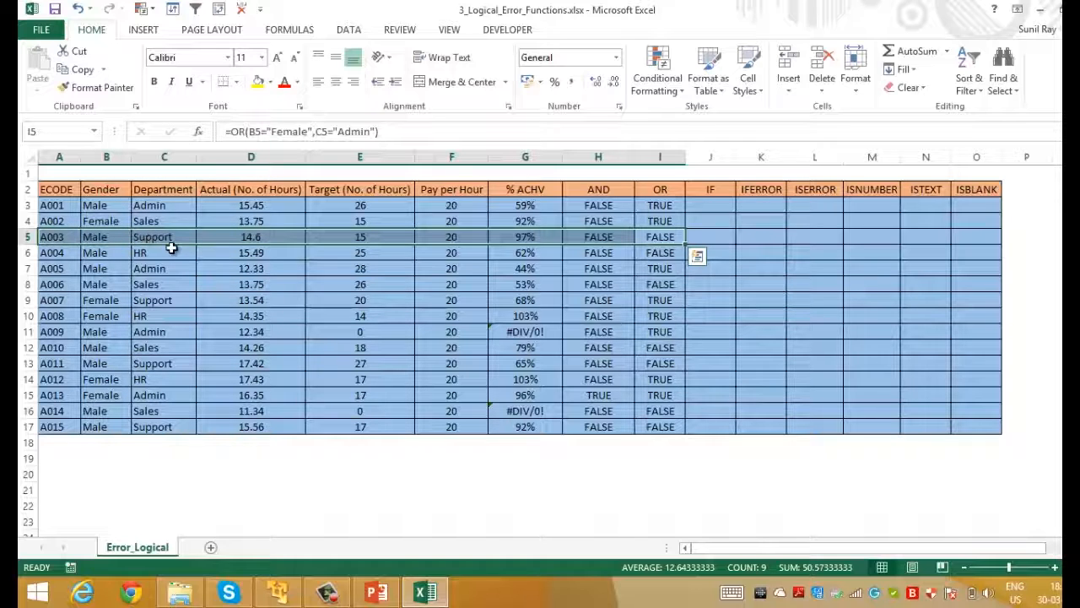
# Enter an IF formula in J3 that returns 100 when the actual hours in D3 exceed 15 and 0 otherwise.
pyautogui.click(709, 205)
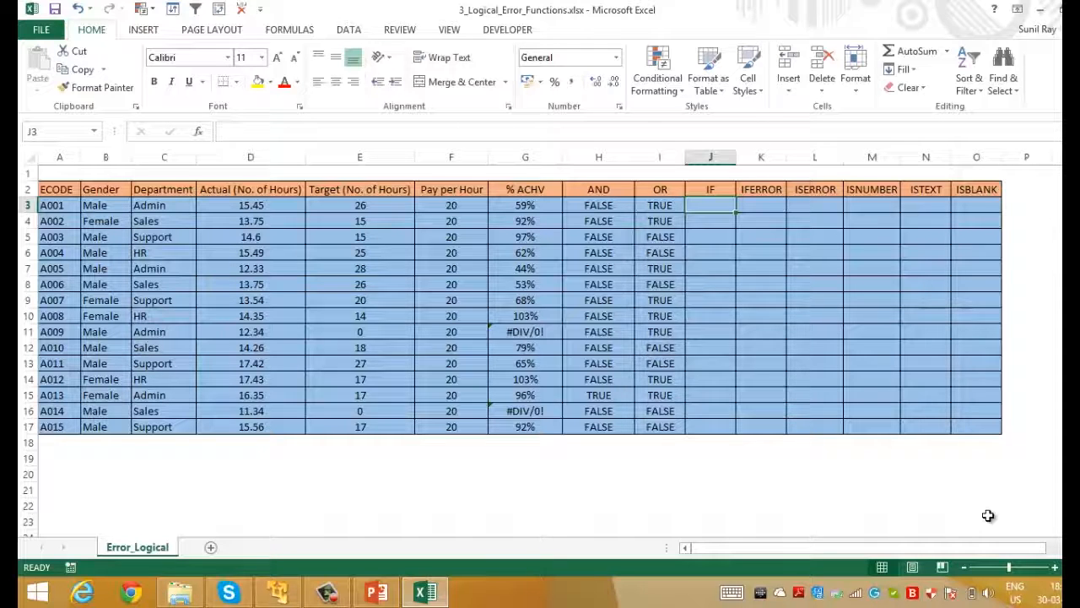
pyautogui.write('=')
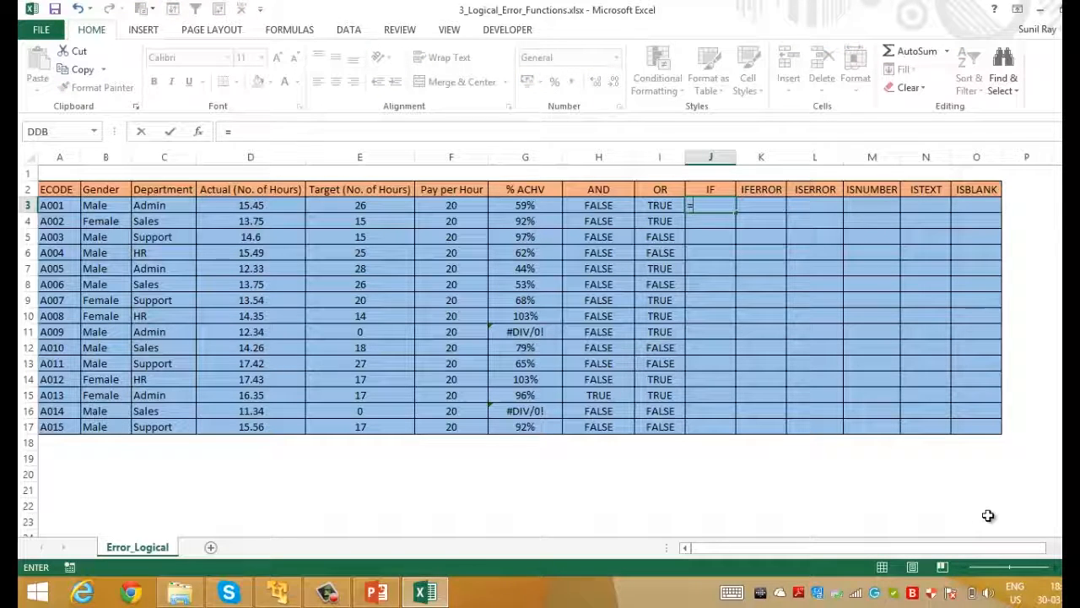
pyautogui.write('if')
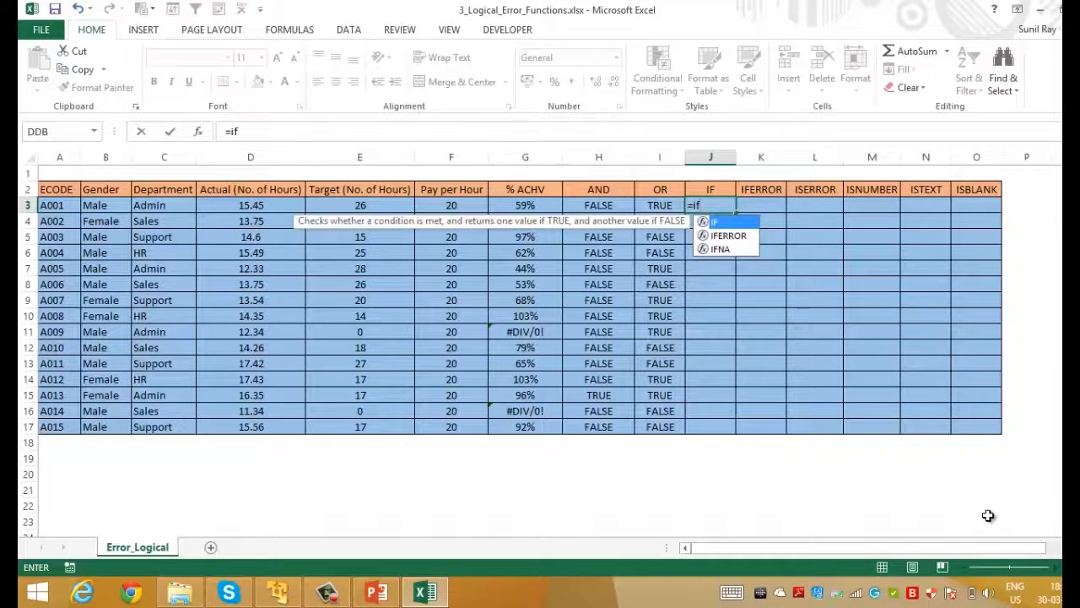
pyautogui.write('(')
pyautogui.press('Left')
pyautogui.press('Left')
pyautogui.press('Left')
pyautogui.press('Left')
pyautogui.press('Left')
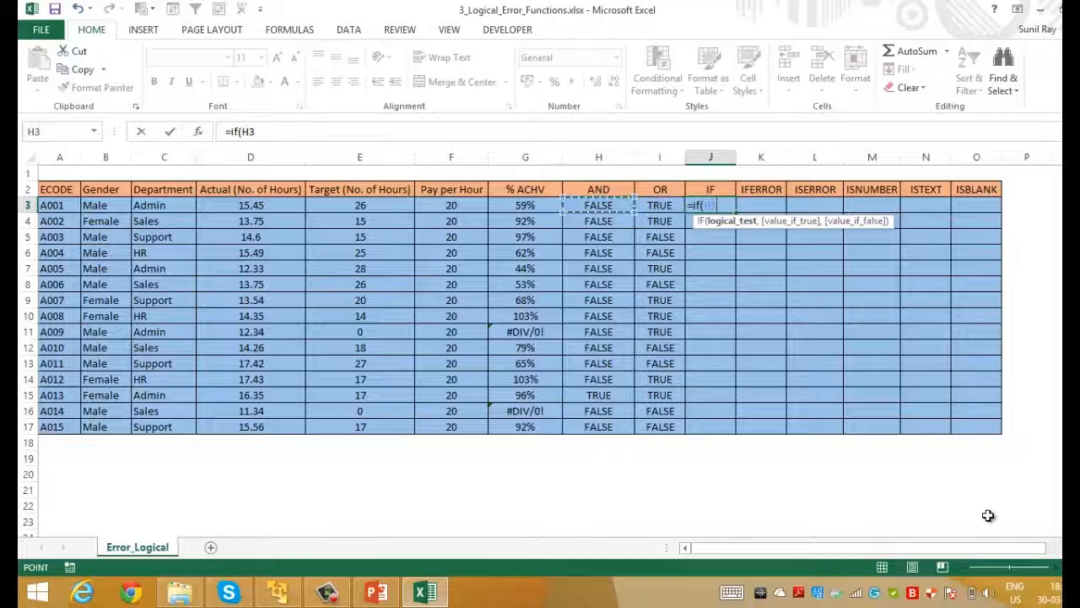
pyautogui.press('Left')
pyautogui.write('>15')
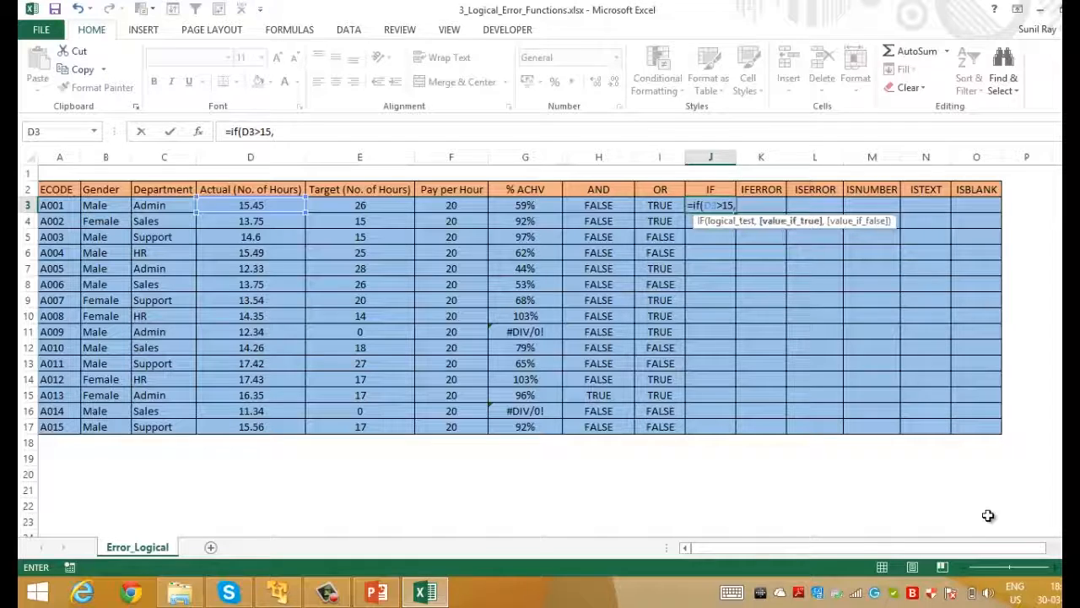
pyautogui.write(',1')
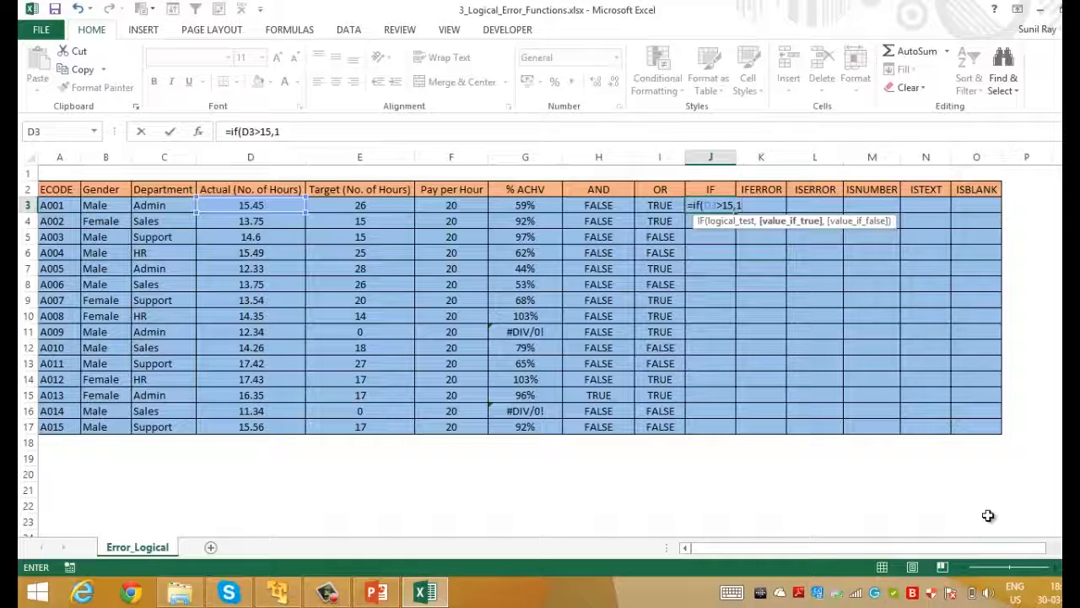
pyautogui.write('00,')
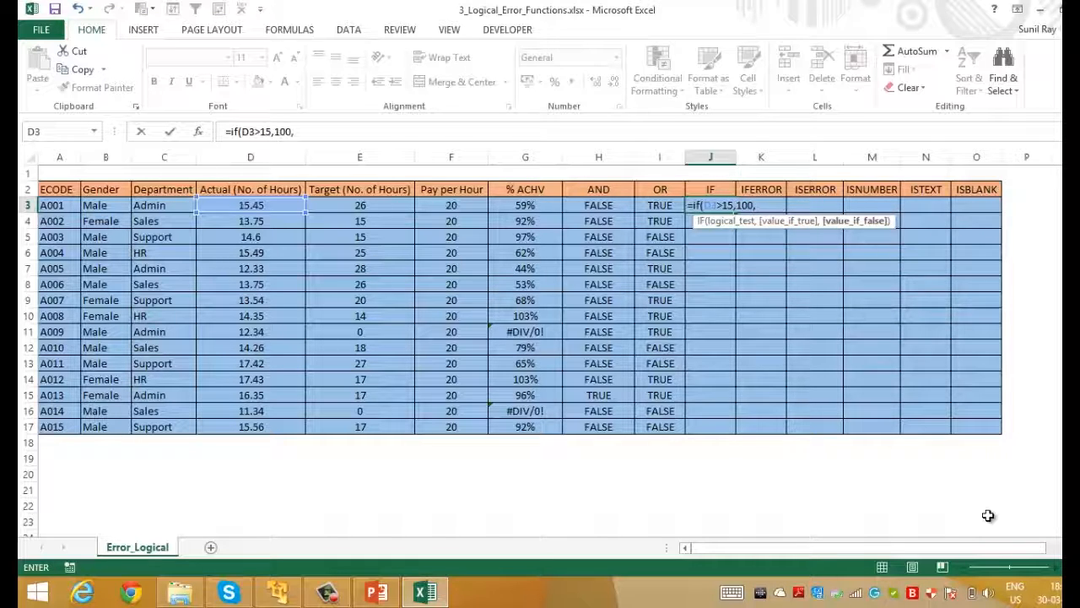
pyautogui.write('0')
pyautogui.press('Return')
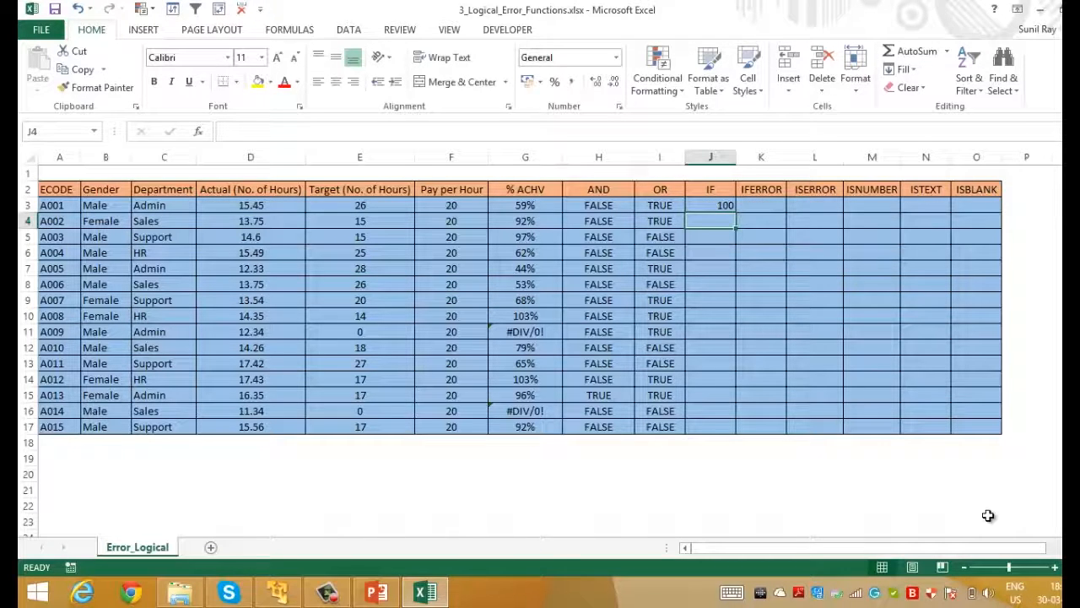
# Copy the IF formula from J3 down the IF column through row 17 and leave copy mode.
pyautogui.press('Up')
pyautogui.press('Left')
pyautogui.press('Right')
pyautogui.hotkey('ctrl', 'c')
pyautogui.press('Left')
pyautogui.hotkey('ctrl', 'Down')
pyautogui.press('Right')
pyautogui.hotkey('ctrl', 'shift', 'Up')
pyautogui.hotkey('ctrl', 'v')
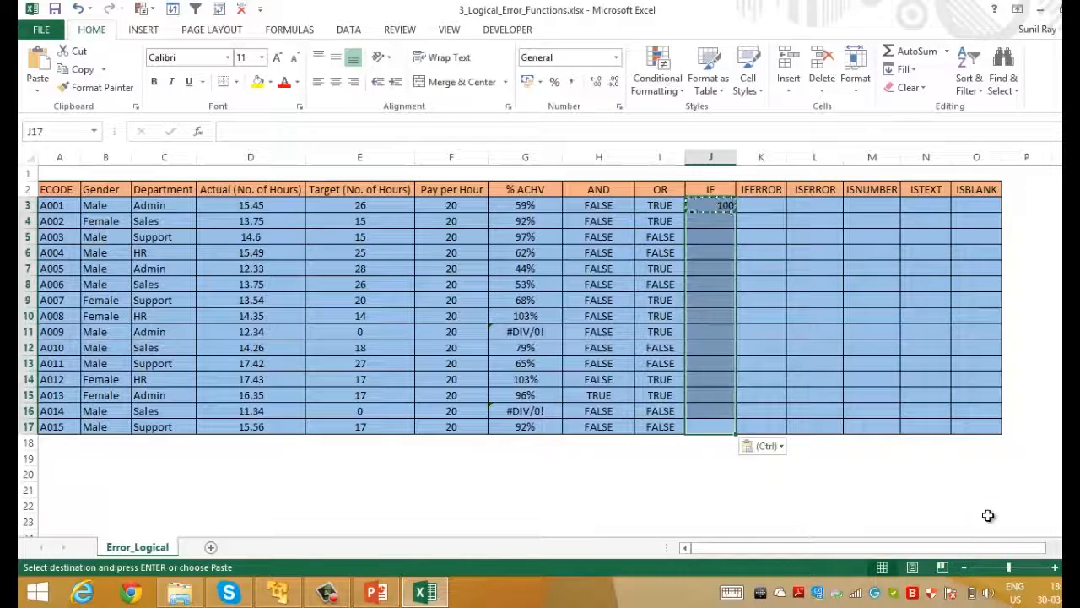
pyautogui.press('Up')
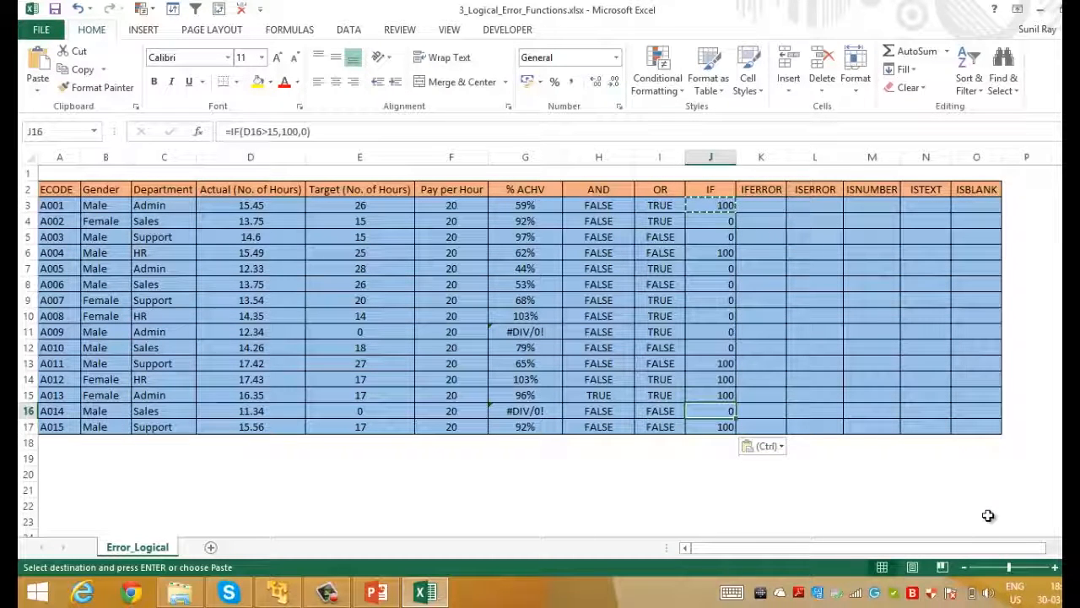
pyautogui.hotkey('ctrl', 'Up')
pyautogui.press('Down')
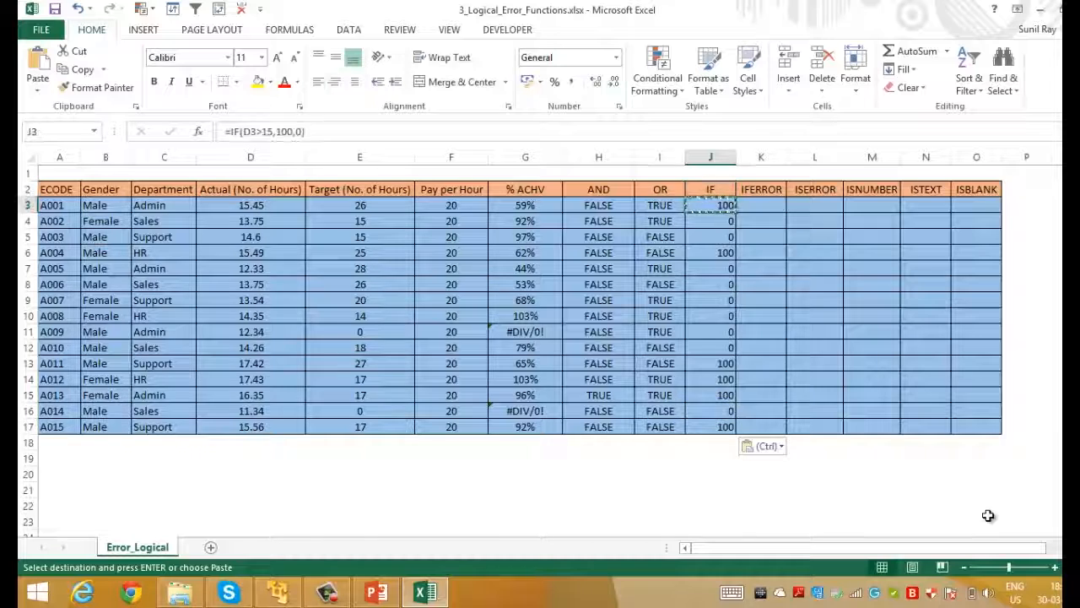
pyautogui.press('Escape')
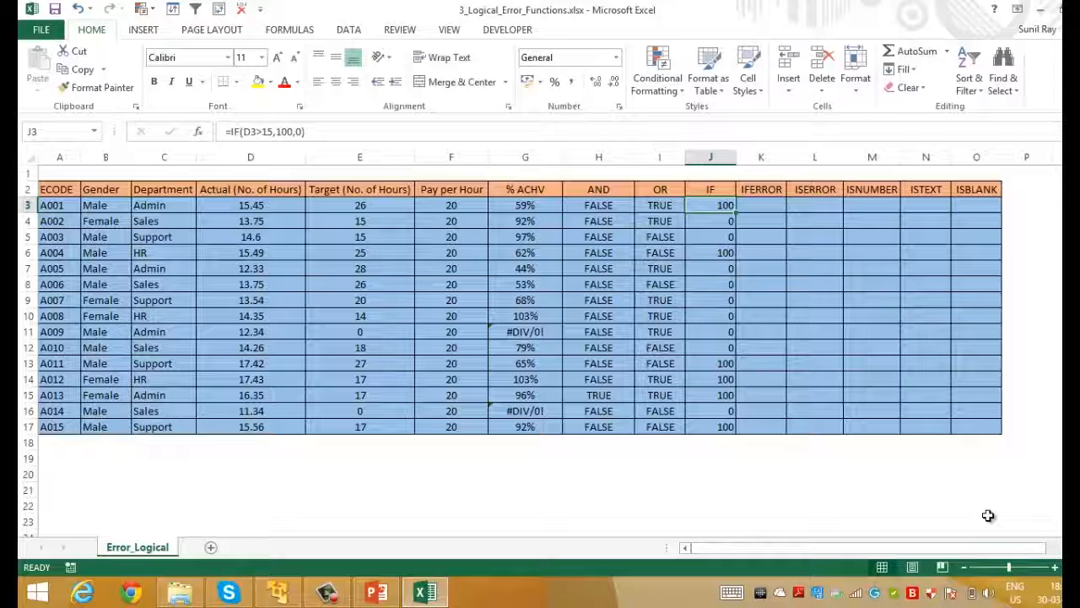
# Examine the IF results in J4 to J7 and the % ACHV formula in G3.
pyautogui.press('Down')
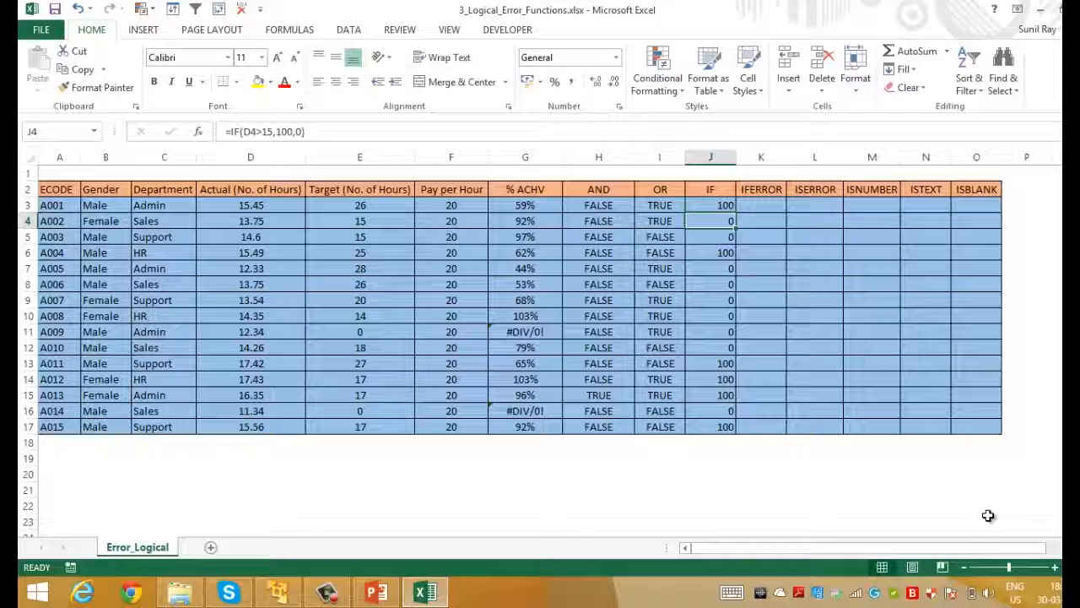
pyautogui.press('Down')
pyautogui.press('Down')
pyautogui.press('Down')
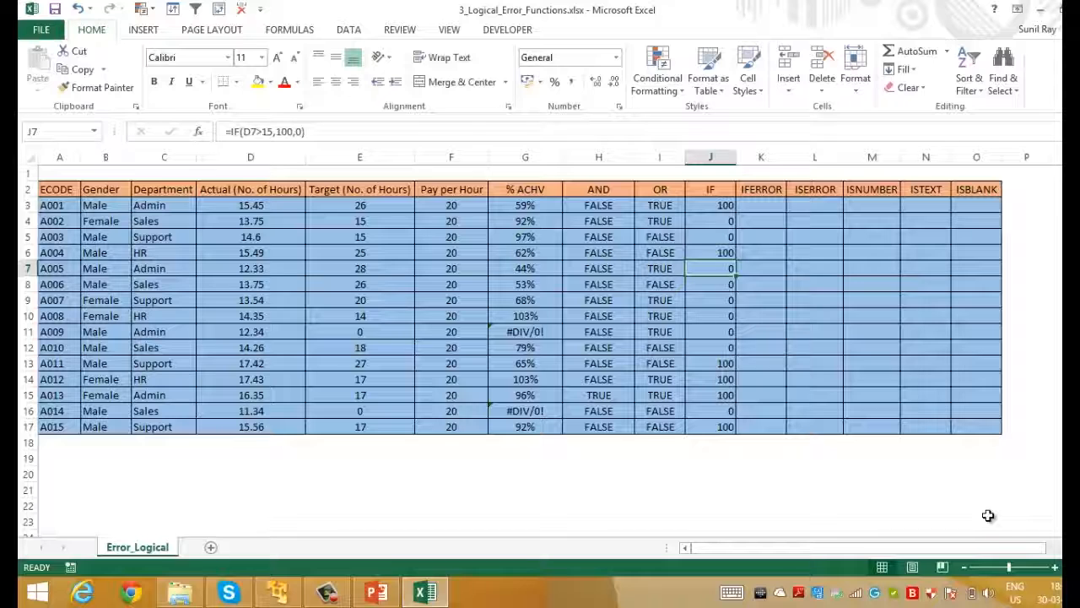
pyautogui.press('Up')
pyautogui.press('Up')
pyautogui.press('Up')
pyautogui.press('Up')
pyautogui.press('Left')
pyautogui.press('Left')
pyautogui.press('Left')
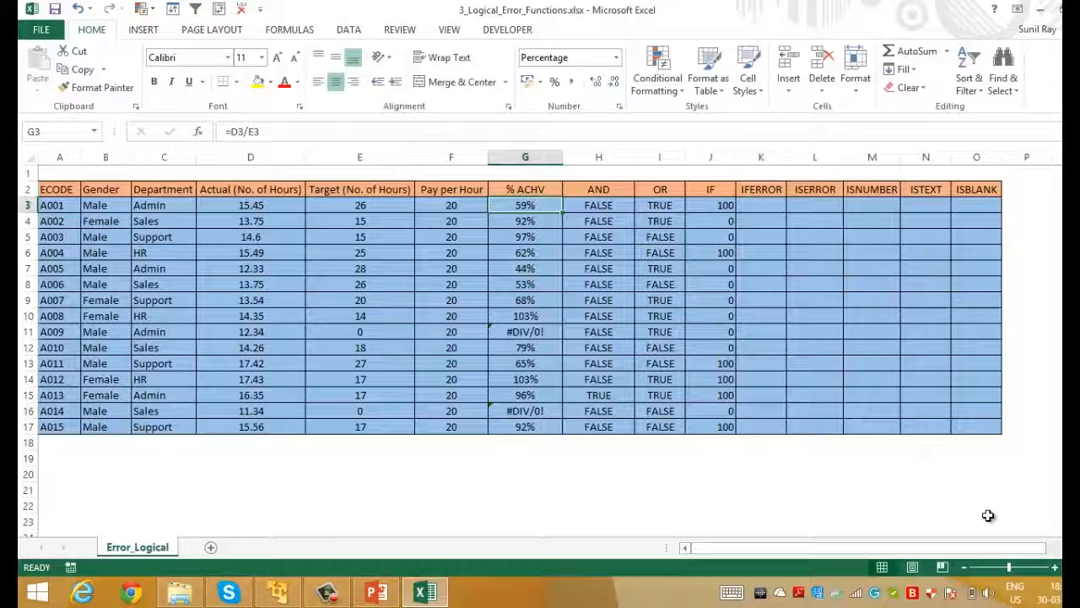
pyautogui.press('Right')
pyautogui.press('Right')
pyautogui.press('Right')
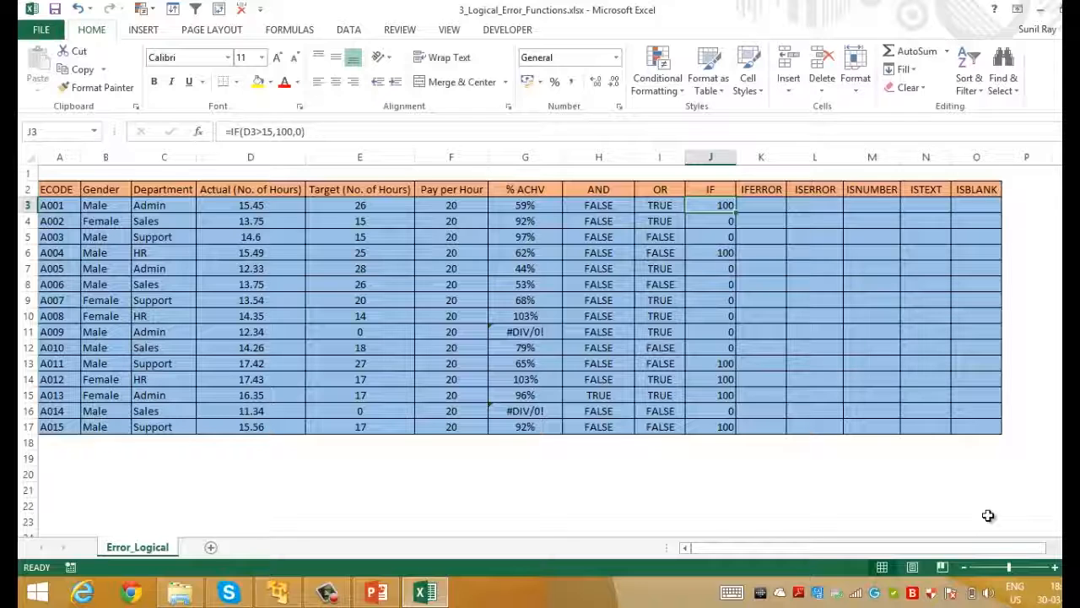
# Enter =IF(G3>=100%,200,0) in K3 of the IFERROR column to pay 200 for full achievement.
pyautogui.press('Right')
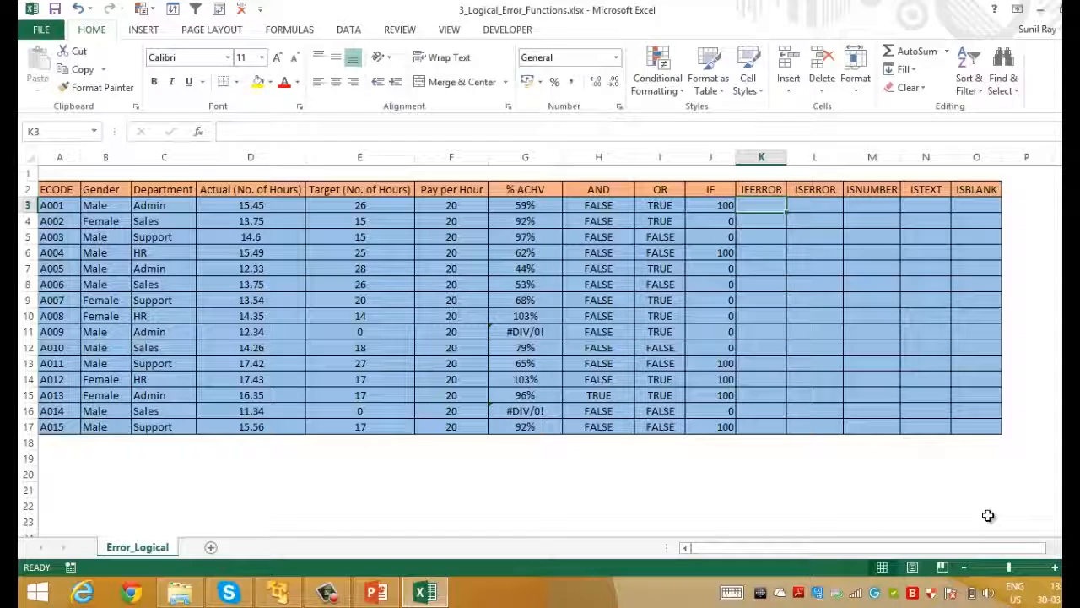
pyautogui.write('=if')
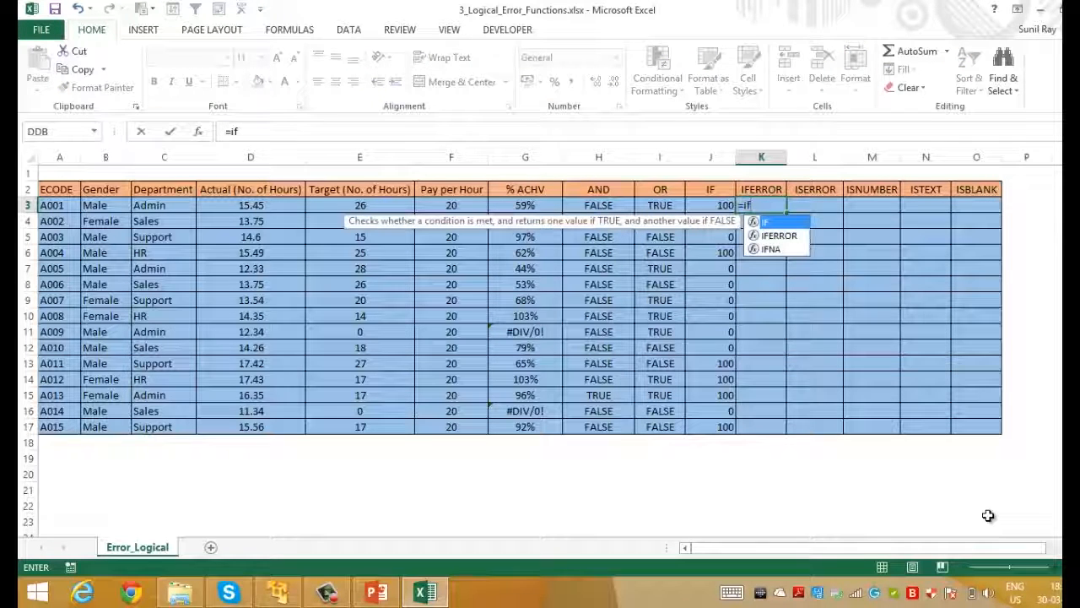
pyautogui.write('(')
pyautogui.press('Left')
pyautogui.press('Left')
pyautogui.press('Left')
pyautogui.press('Left')
pyautogui.write('>')
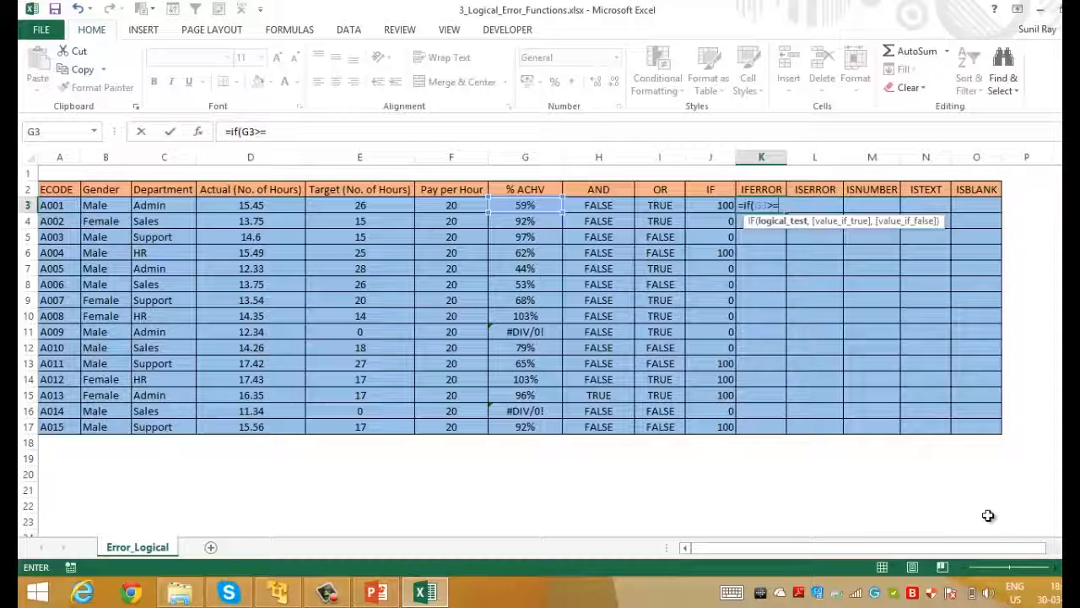
pyautogui.write('=100%')
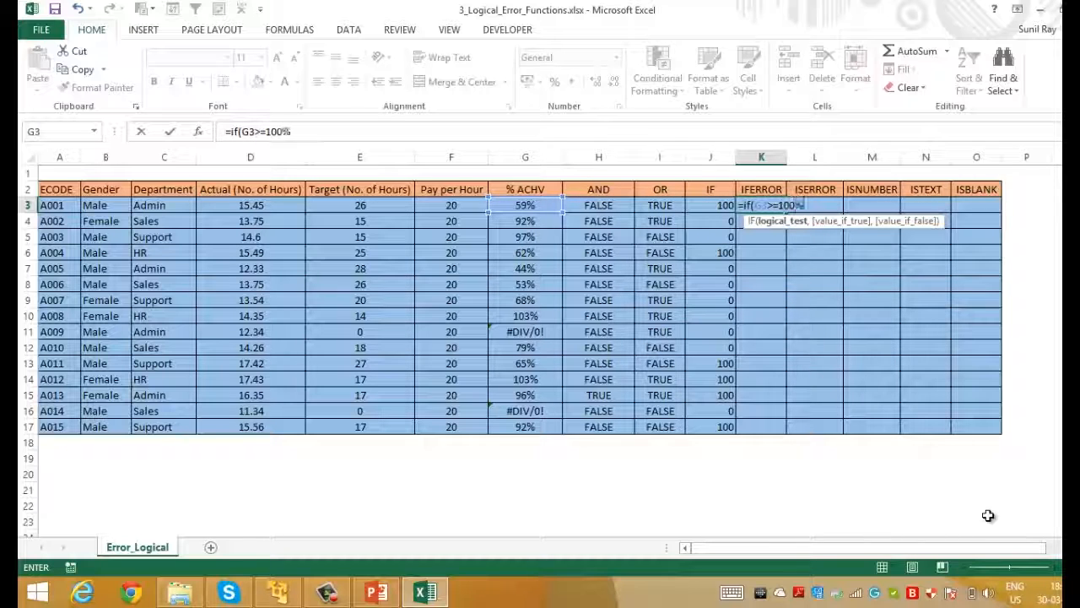
pyautogui.write(',')
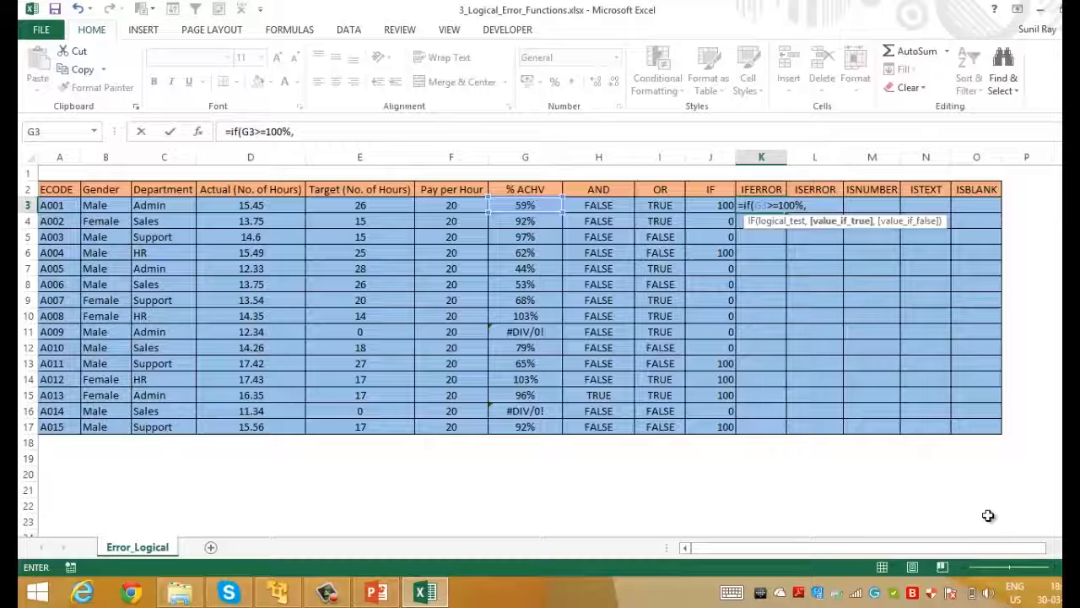
pyautogui.write('200,0')
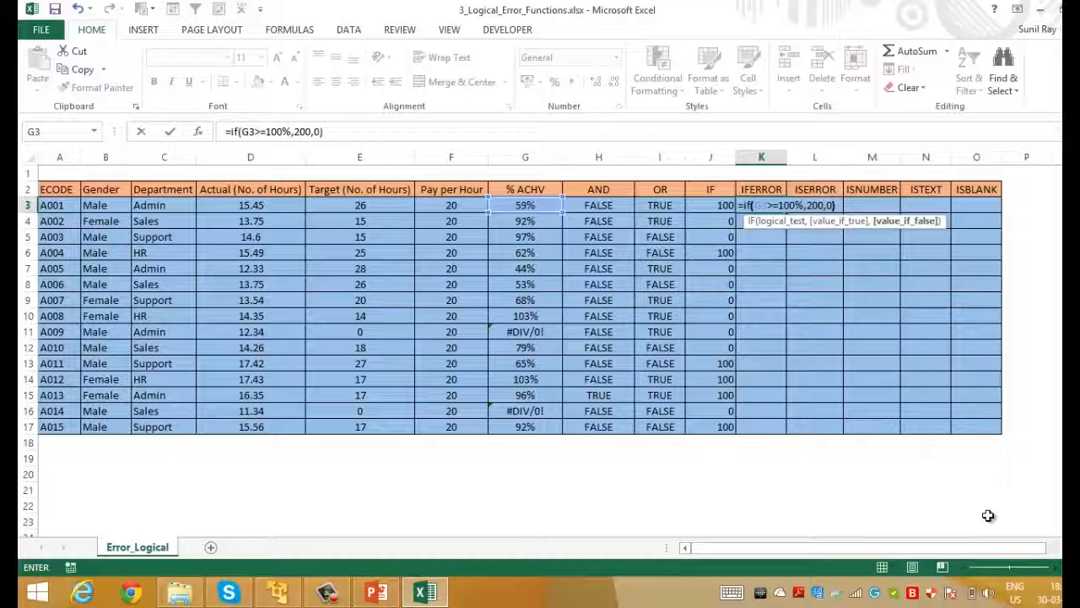
pyautogui.press('Return')
# Copy the 200 bonus formula from K3 down the IFERROR column through row 17.
pyautogui.press('Up')
pyautogui.hotkey('ctrl', 'c')
pyautogui.press('Left')
pyautogui.hotkey('ctrl', 'Down')
pyautogui.press('Right')
pyautogui.hotkey('ctrl', 'shift', 'Up')
pyautogui.hotkey('ctrl', 'v')
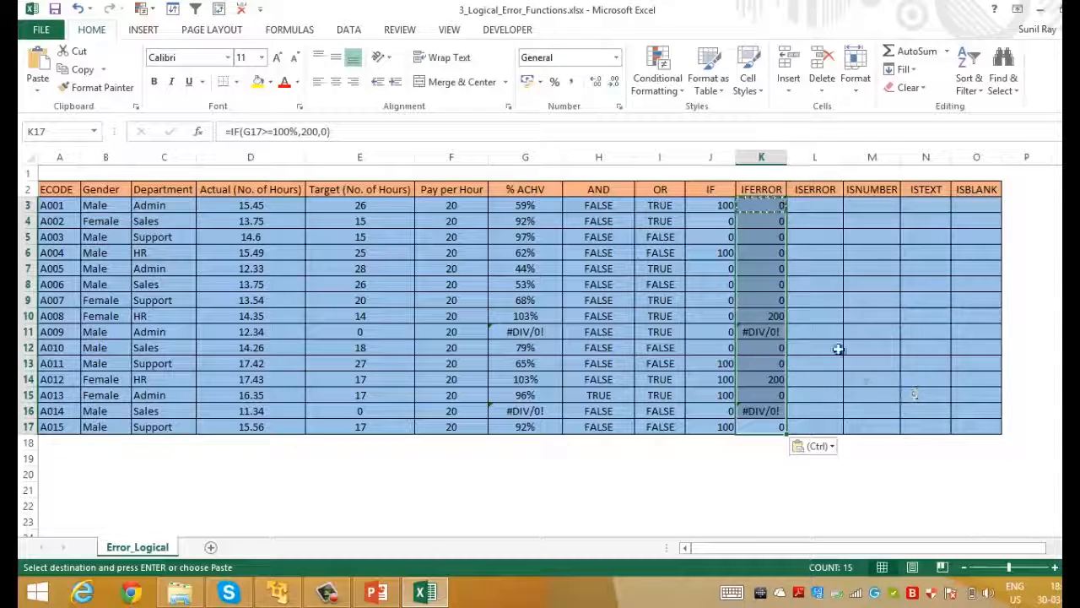
# Examine the bonus results in K10, K14, K11 and K16 against the target hours in E16 and E11.
pyautogui.click(778, 318)
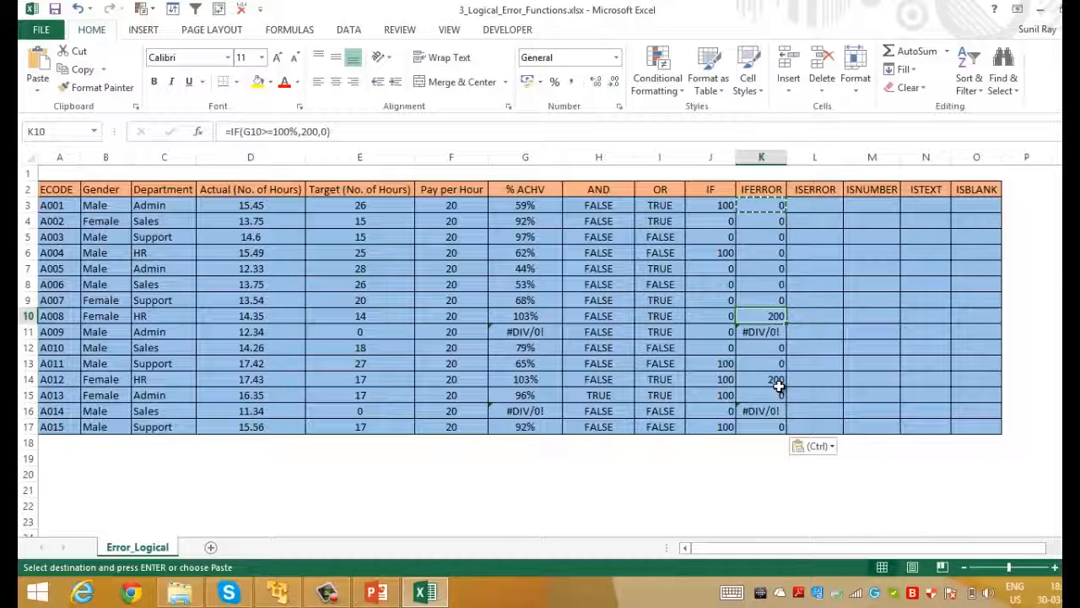
pyautogui.click(778, 382)
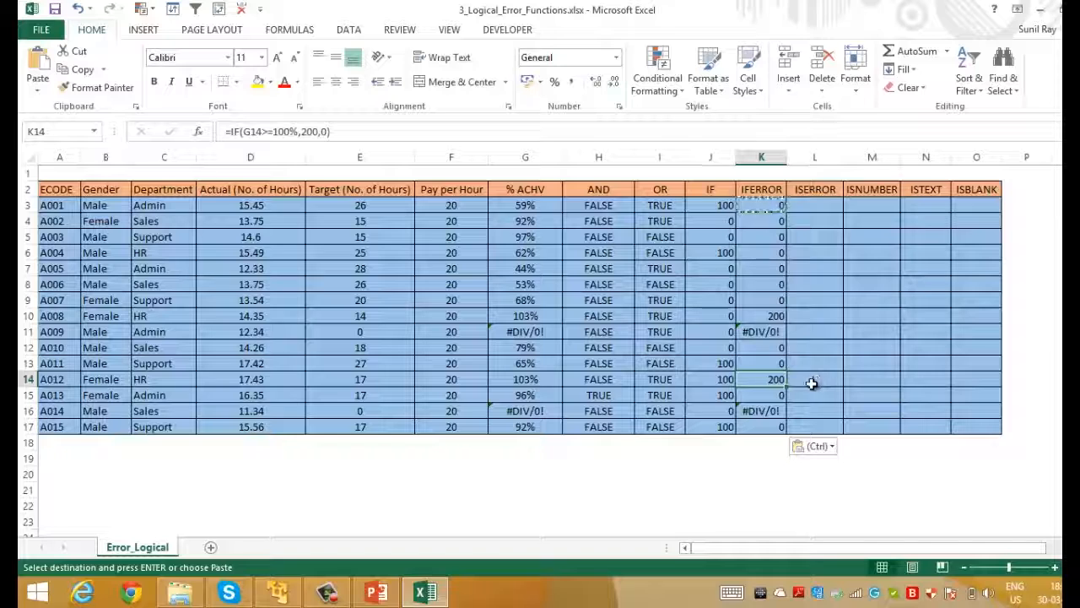
pyautogui.click(774, 334)
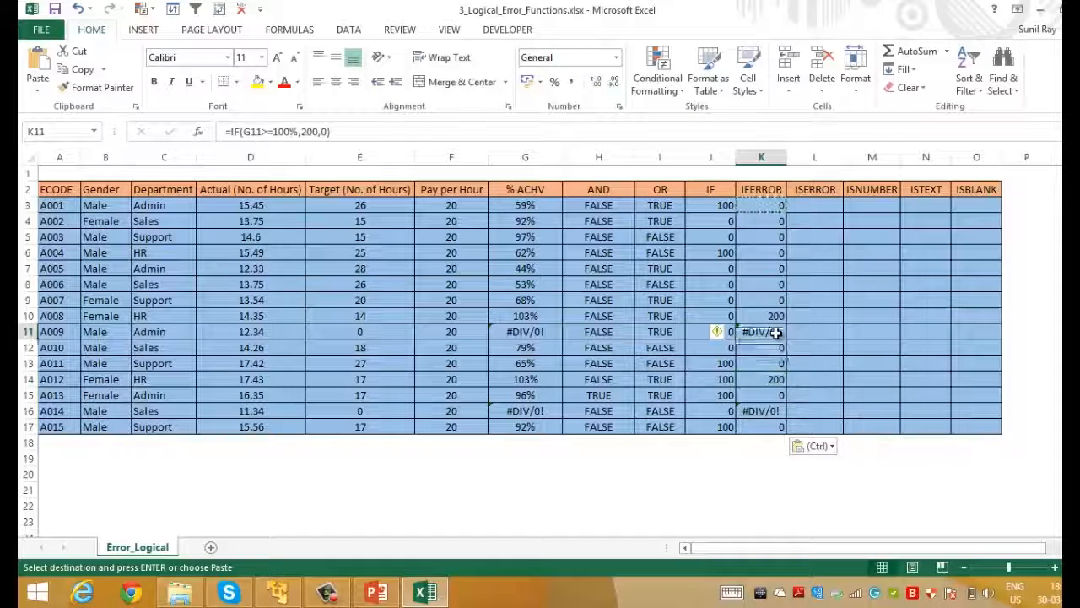
pyautogui.click(775, 411)
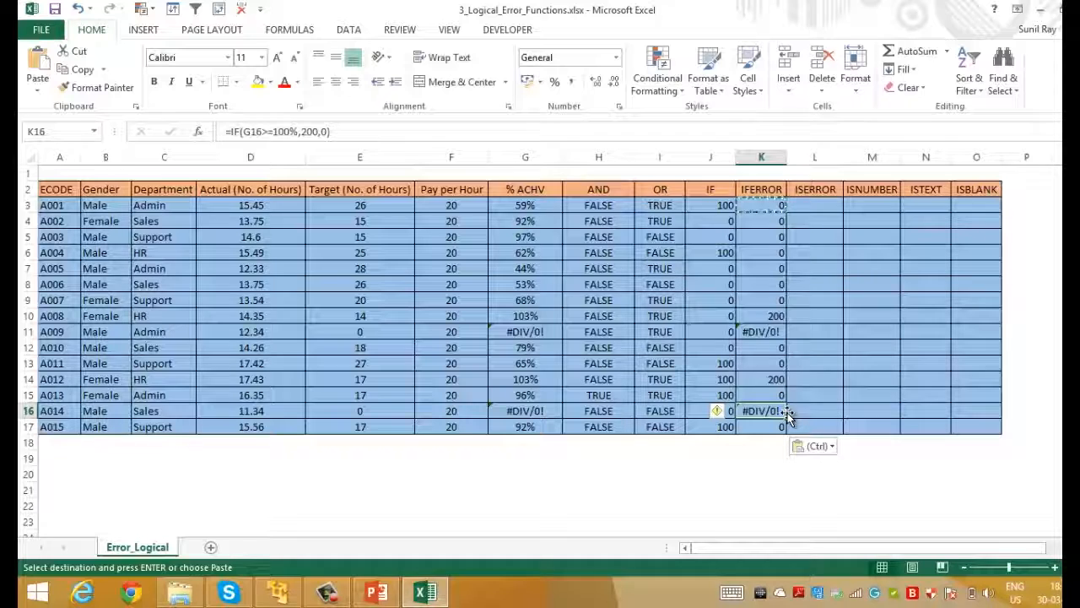
pyautogui.click(371, 412)
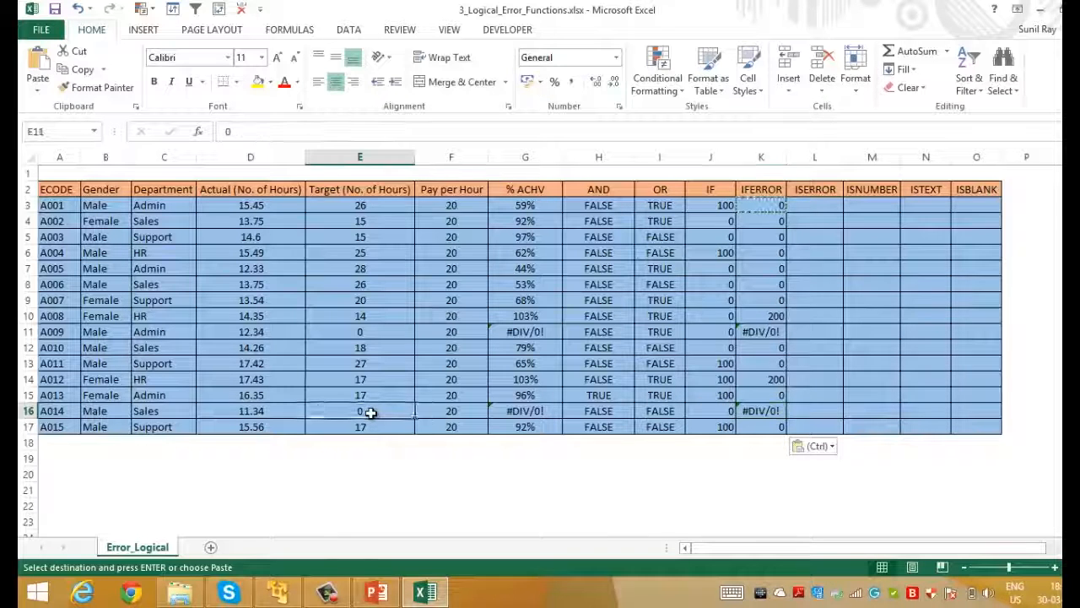
pyautogui.click(403, 333)
pyautogui.press('Right')
pyautogui.press('Right')
pyautogui.press('Right')
pyautogui.press('Right')
pyautogui.press('Right')
pyautogui.press('Right')
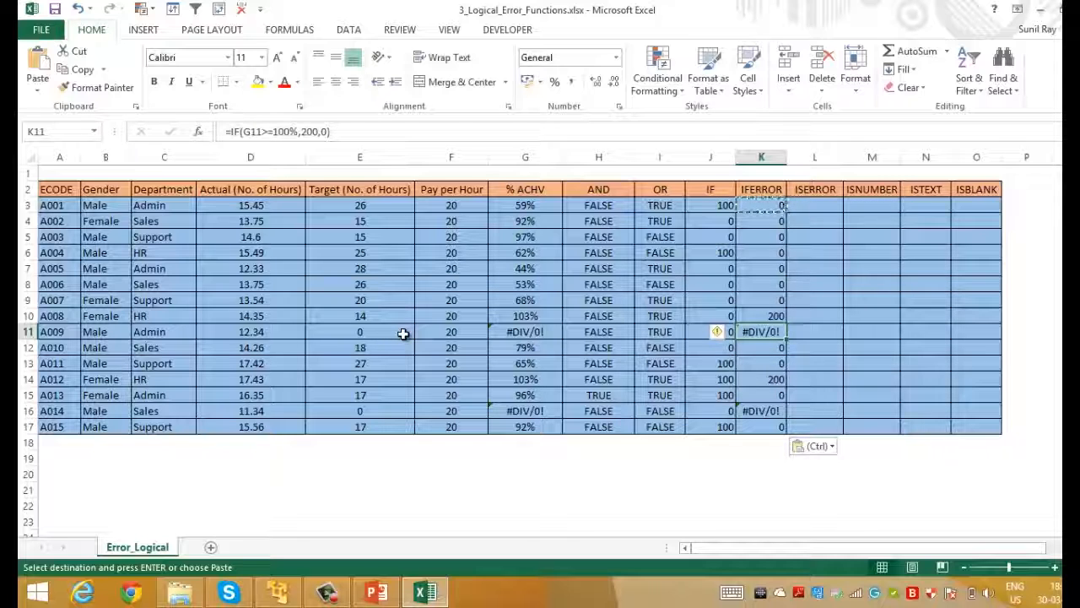
# Replace the % ACHV formula in G3 with =IFERROR(D3/E3,100%) so that division errors return 100%.
pyautogui.press('Up')
pyautogui.press('Up')
pyautogui.press('Up')
pyautogui.press('Up')
pyautogui.press('Up')
pyautogui.press('Up')
pyautogui.press('Up')
pyautogui.press('Up')
pyautogui.press('Left')
pyautogui.press('Left')
pyautogui.press('Left')
pyautogui.press('Left')
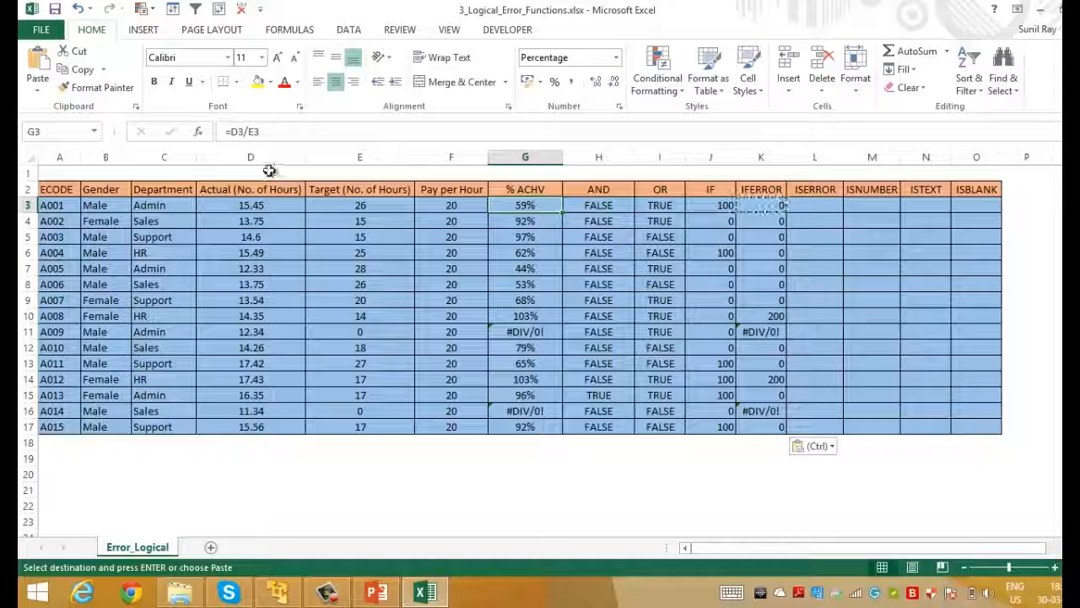
pyautogui.write('=if')
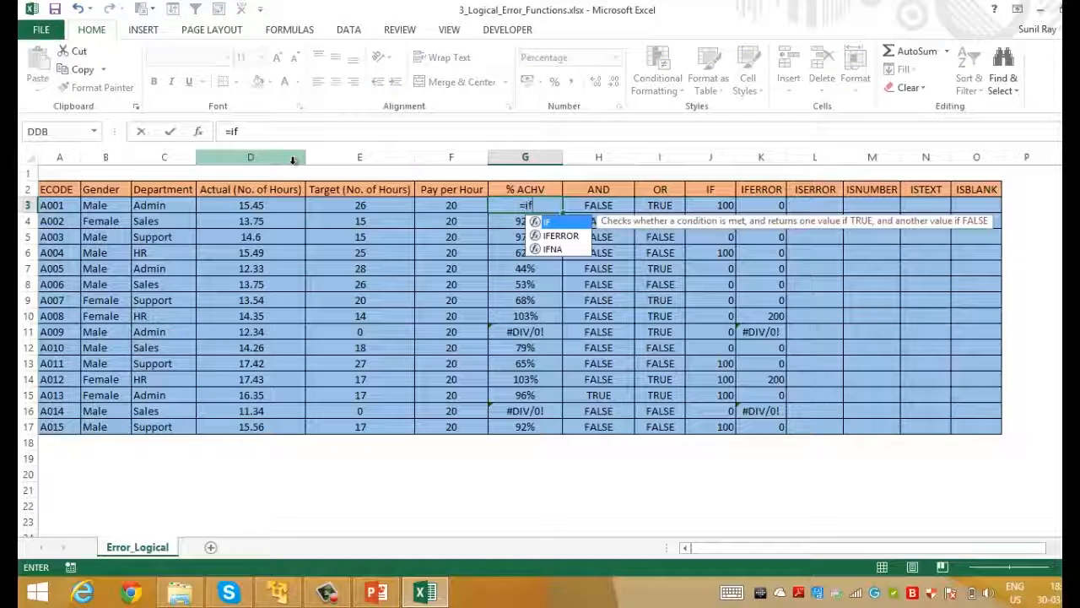
pyautogui.write('error(')
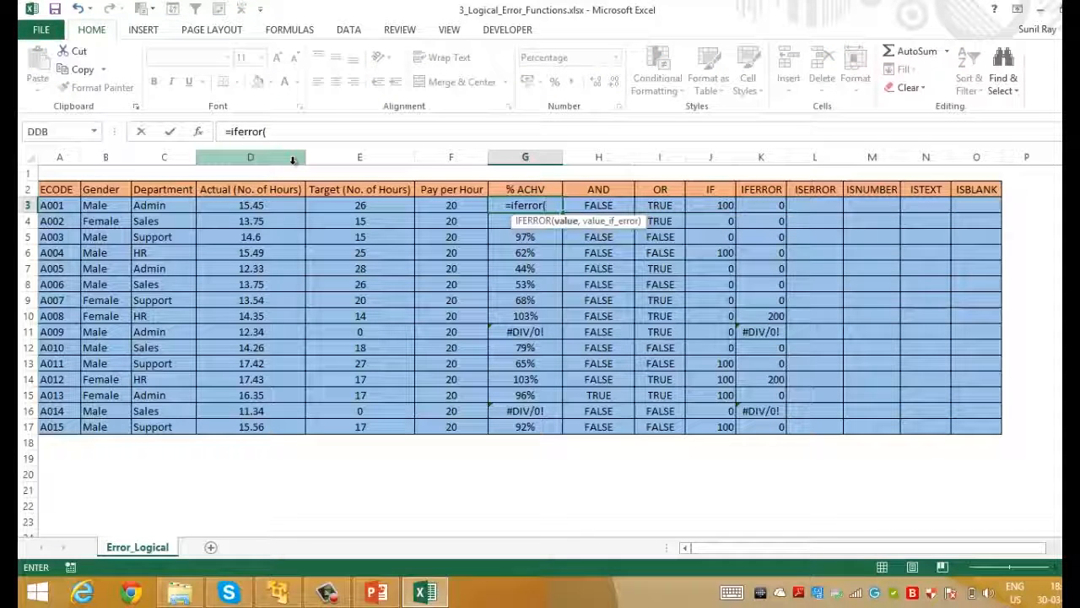
pyautogui.write('d3/e3')
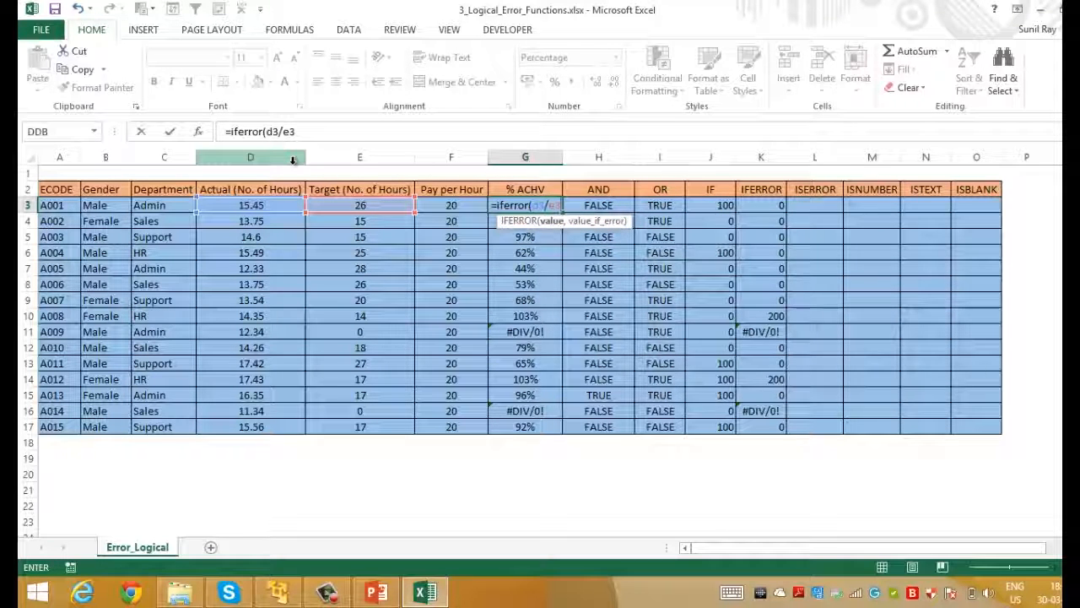
pyautogui.write(',')
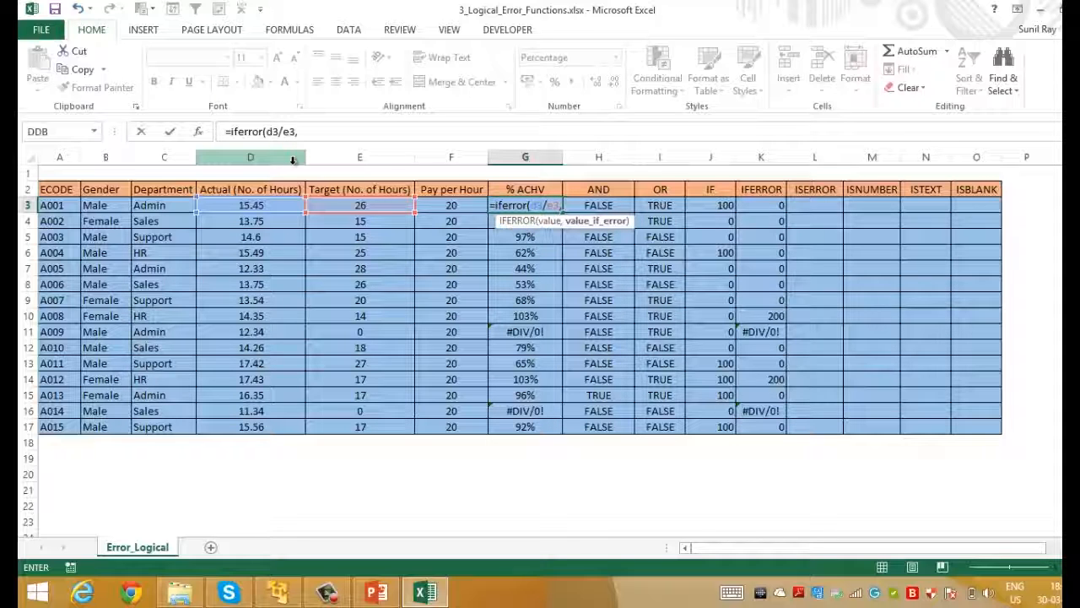
pyautogui.write('100%')
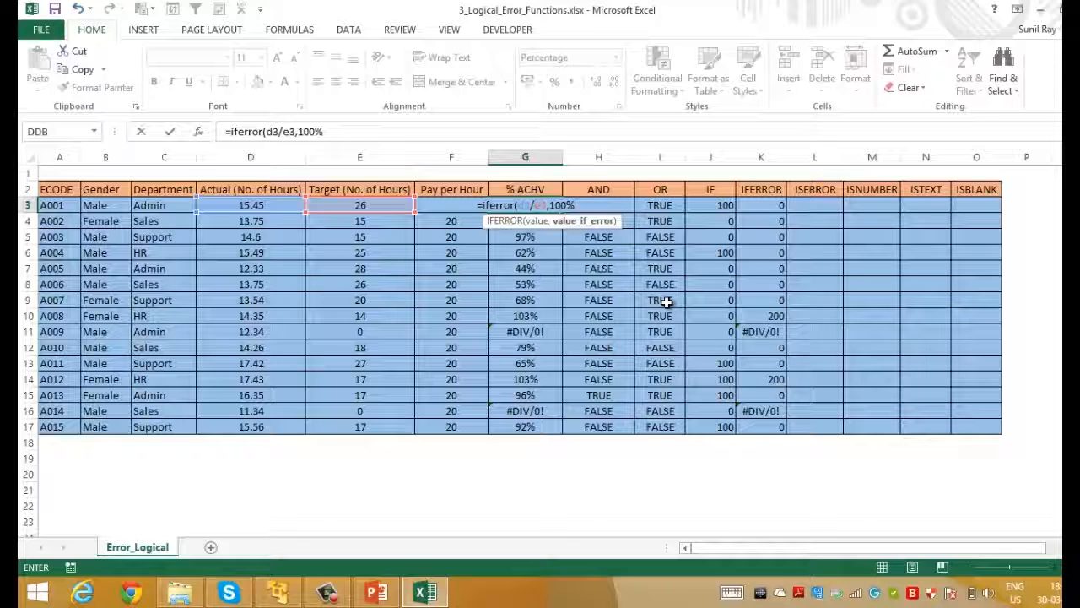
pyautogui.write(')')
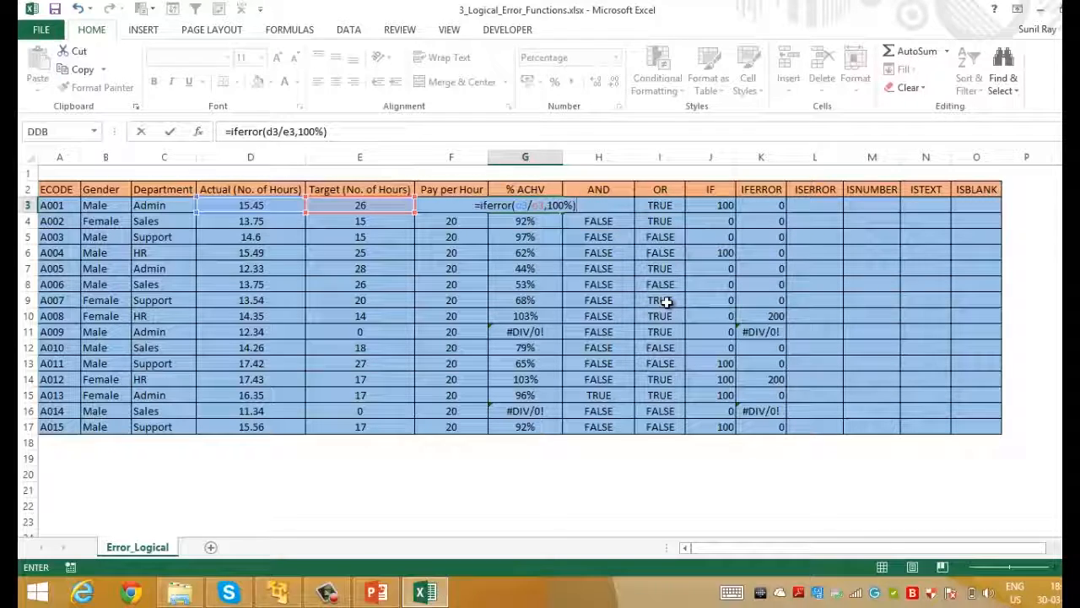
pyautogui.press('Return')
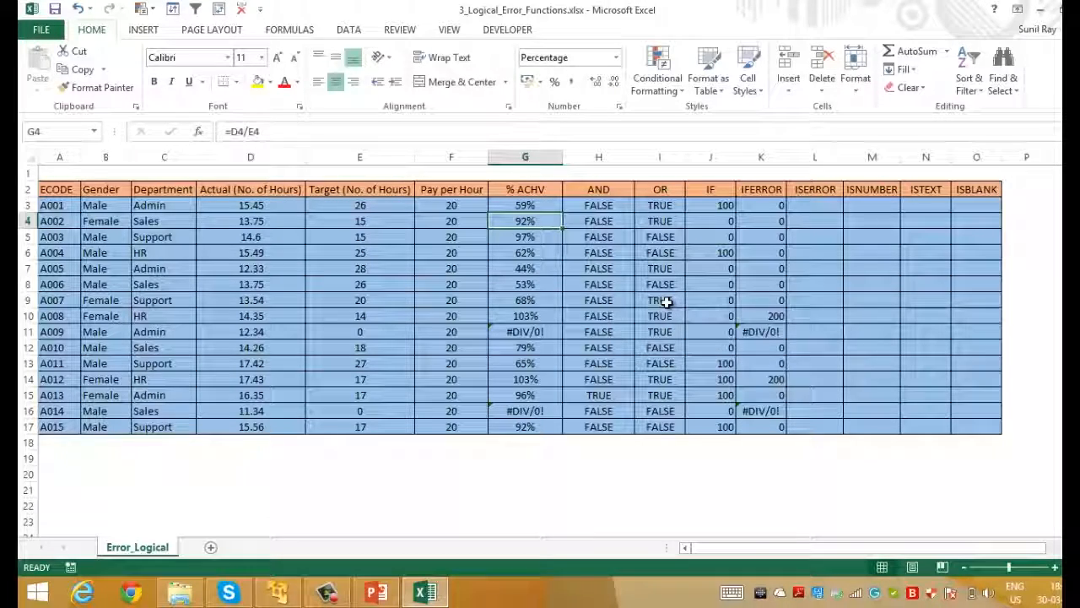
# Copy the IFERROR formula from G3 down the % ACHV column through row 17 and check the bonus in K11.
pyautogui.press('Up')
pyautogui.hotkey('ctrl', 'c')
pyautogui.press('Down')
pyautogui.hotkey('shift', 'Down')
pyautogui.hotkey('shift', 'Down')
pyautogui.hotkey('shift', 'Down')
pyautogui.hotkey('shift', 'Down')
pyautogui.hotkey('shift', 'Down')
pyautogui.hotkey('shift', 'Down')
pyautogui.hotkey('shift', 'Down')
pyautogui.hotkey('shift', 'Down')
pyautogui.hotkey('shift', 'Down')
pyautogui.hotkey('shift', 'Down')
pyautogui.hotkey('shift', 'Down')
pyautogui.hotkey('shift', 'Down')
pyautogui.hotkey('shift', 'Down')
pyautogui.hotkey('ctrl', 'v')
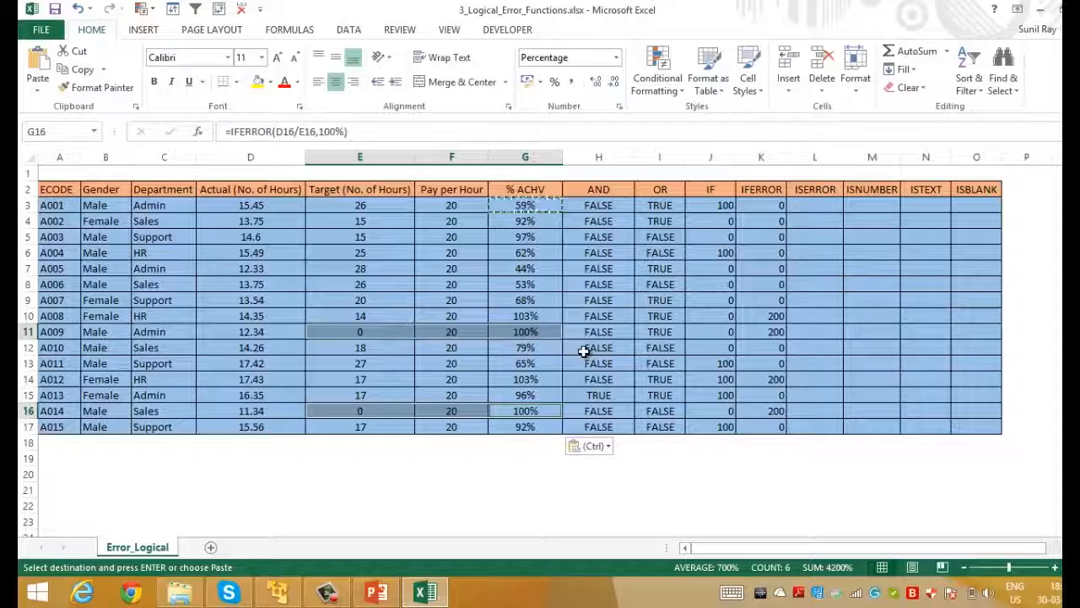
pyautogui.click(759, 332)
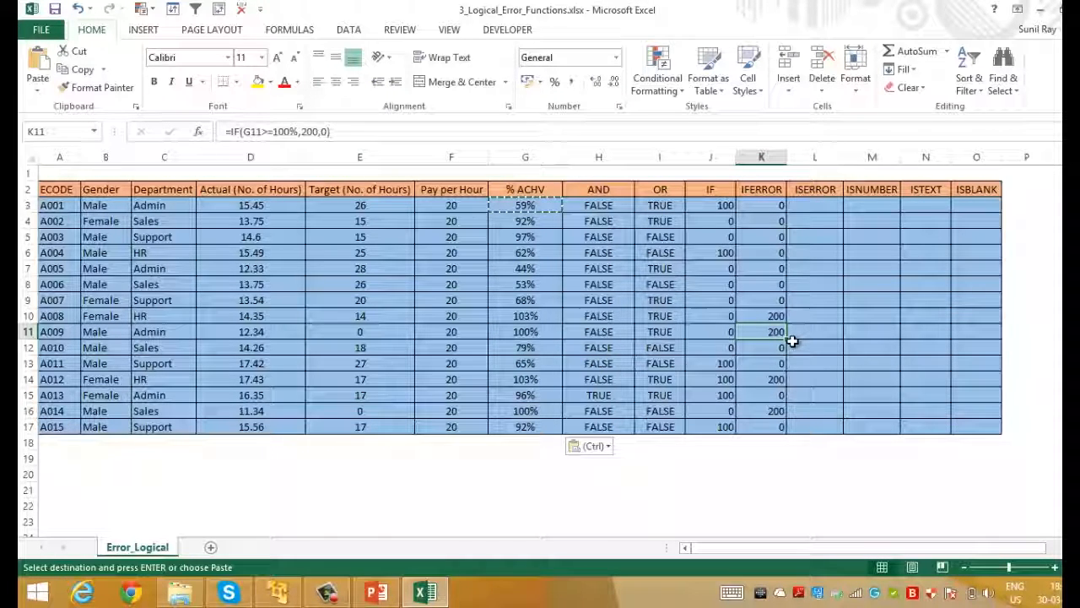